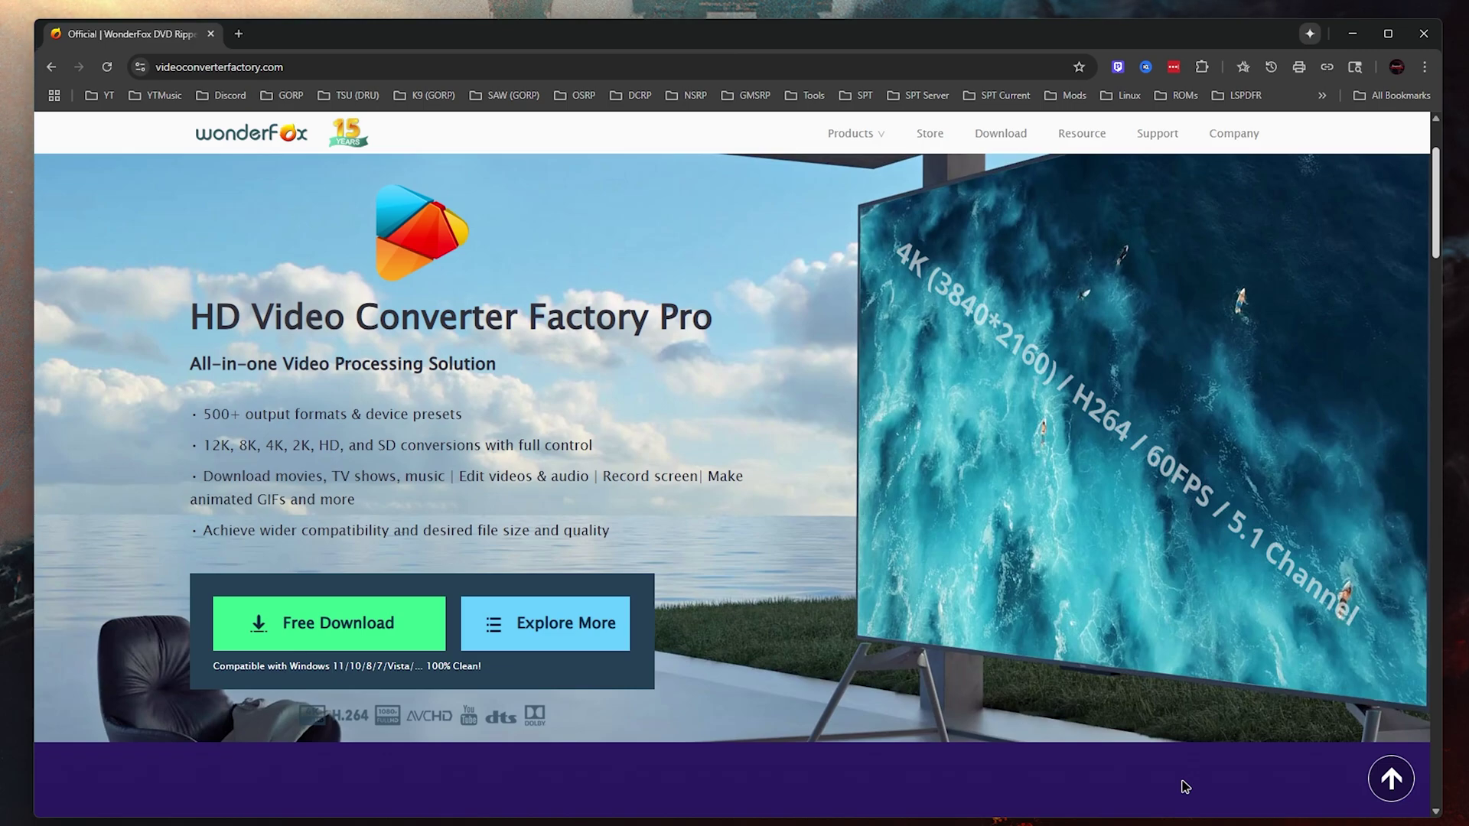
scroll(134, 747, down, 1)
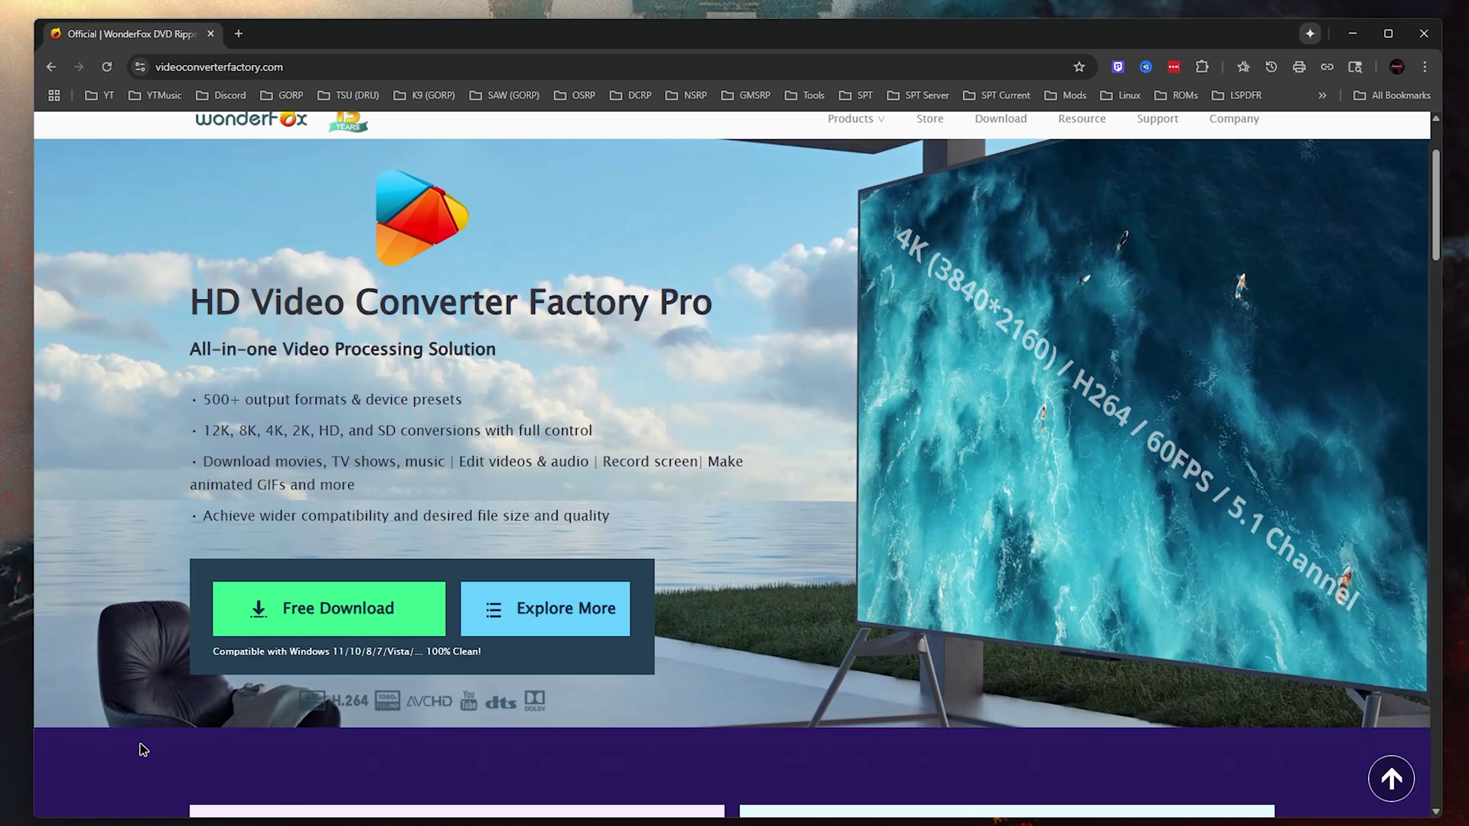
Step: Install HD Video Converter Factory Pro 27.9 in English to the default folder and launch it
click(1353, 33)
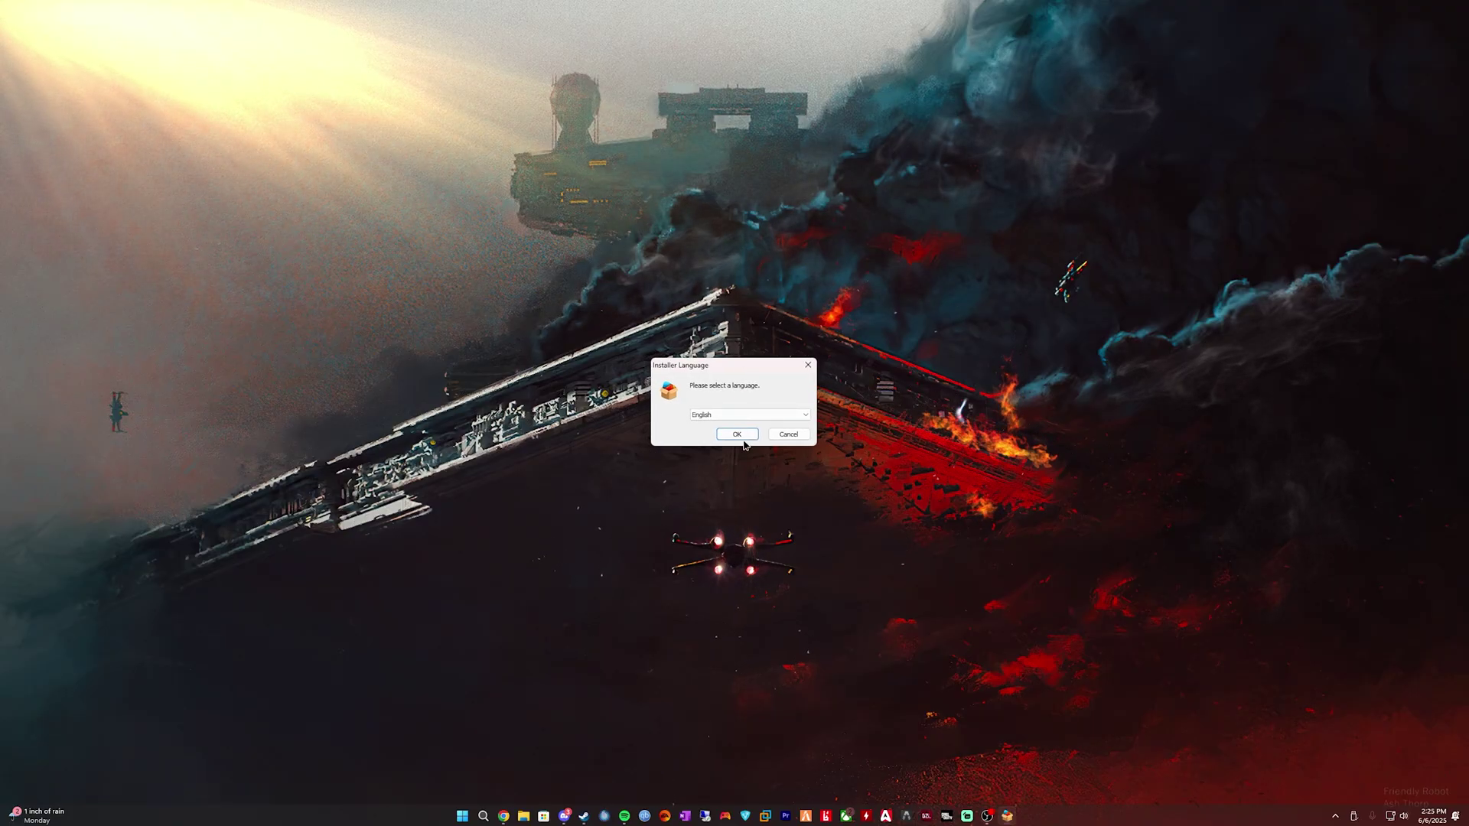
click(747, 426)
click(796, 497)
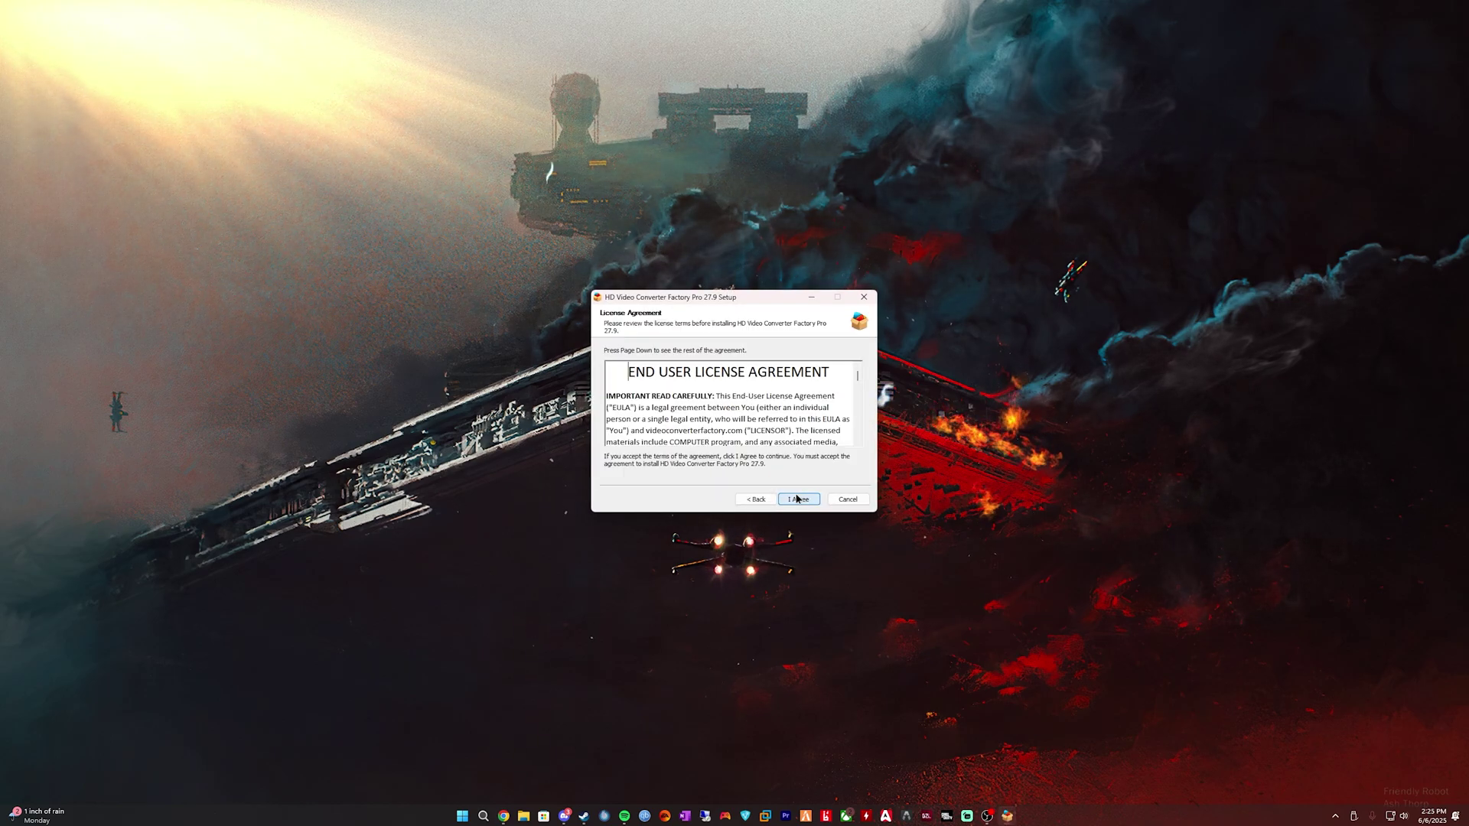
click(797, 498)
click(798, 499)
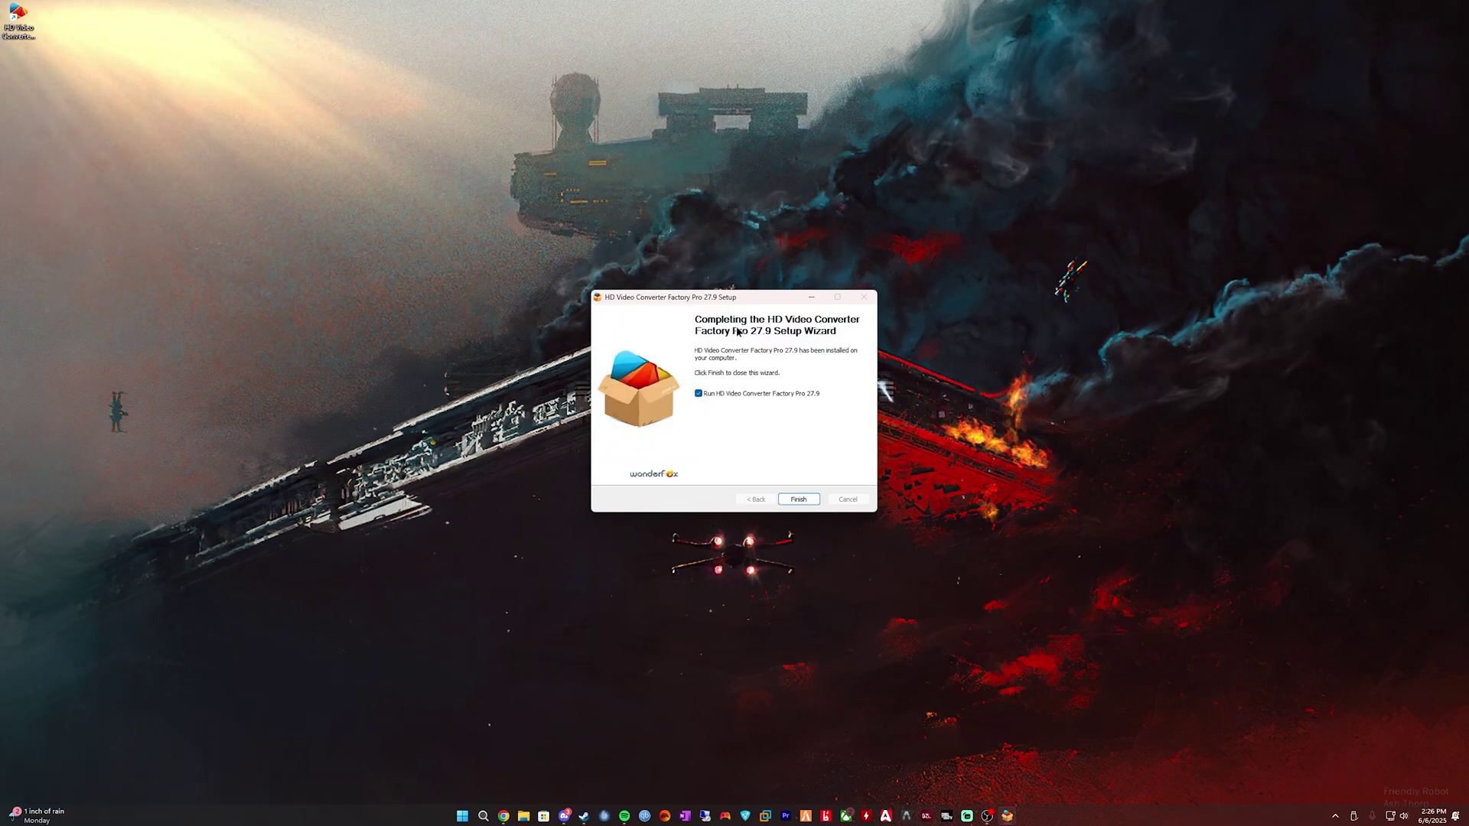
click(798, 498)
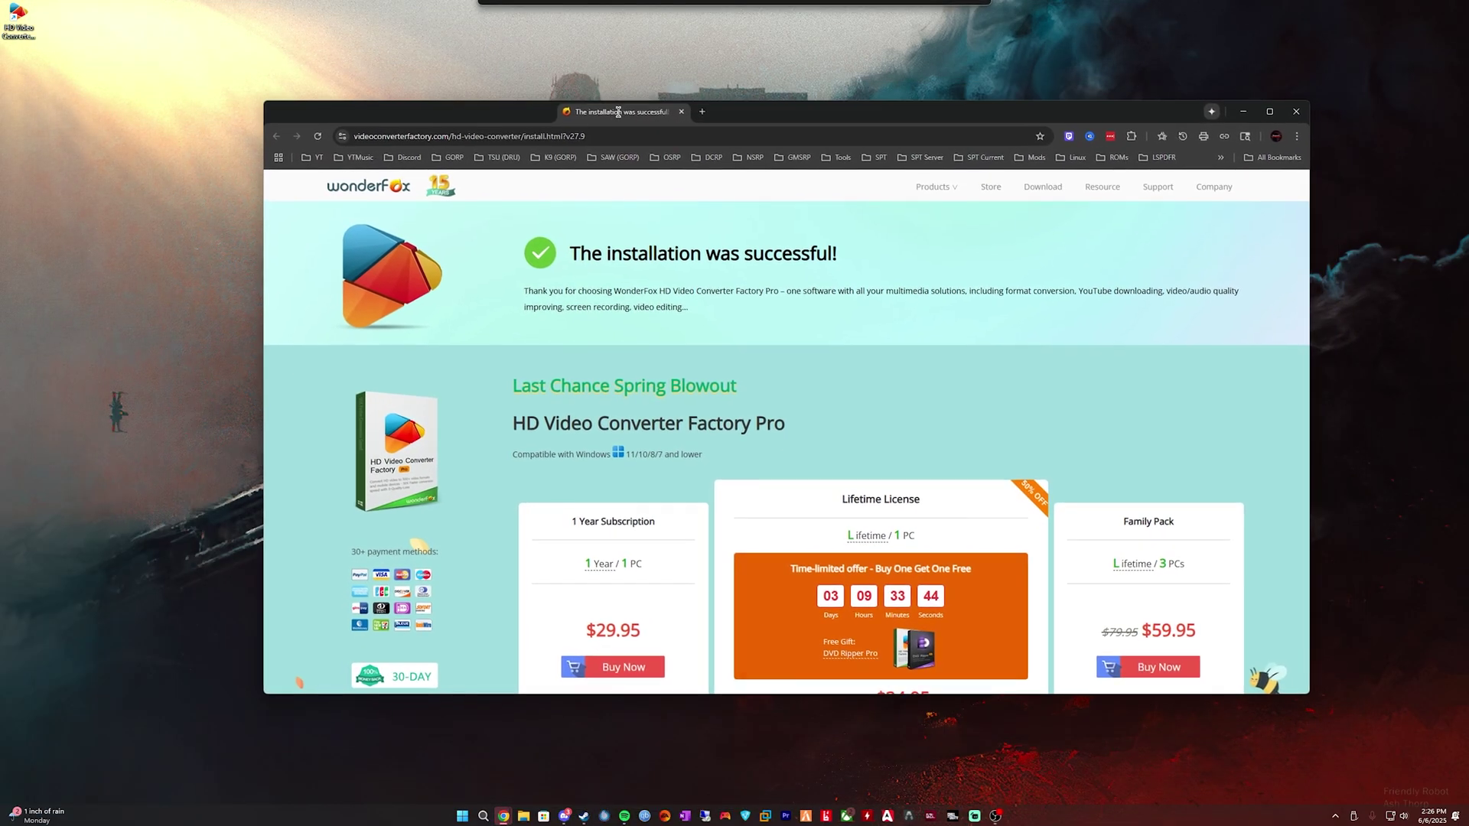
Step: Scroll through the license pricing cards on Chrome's installation-success page
drag(618, 112, 582, 122)
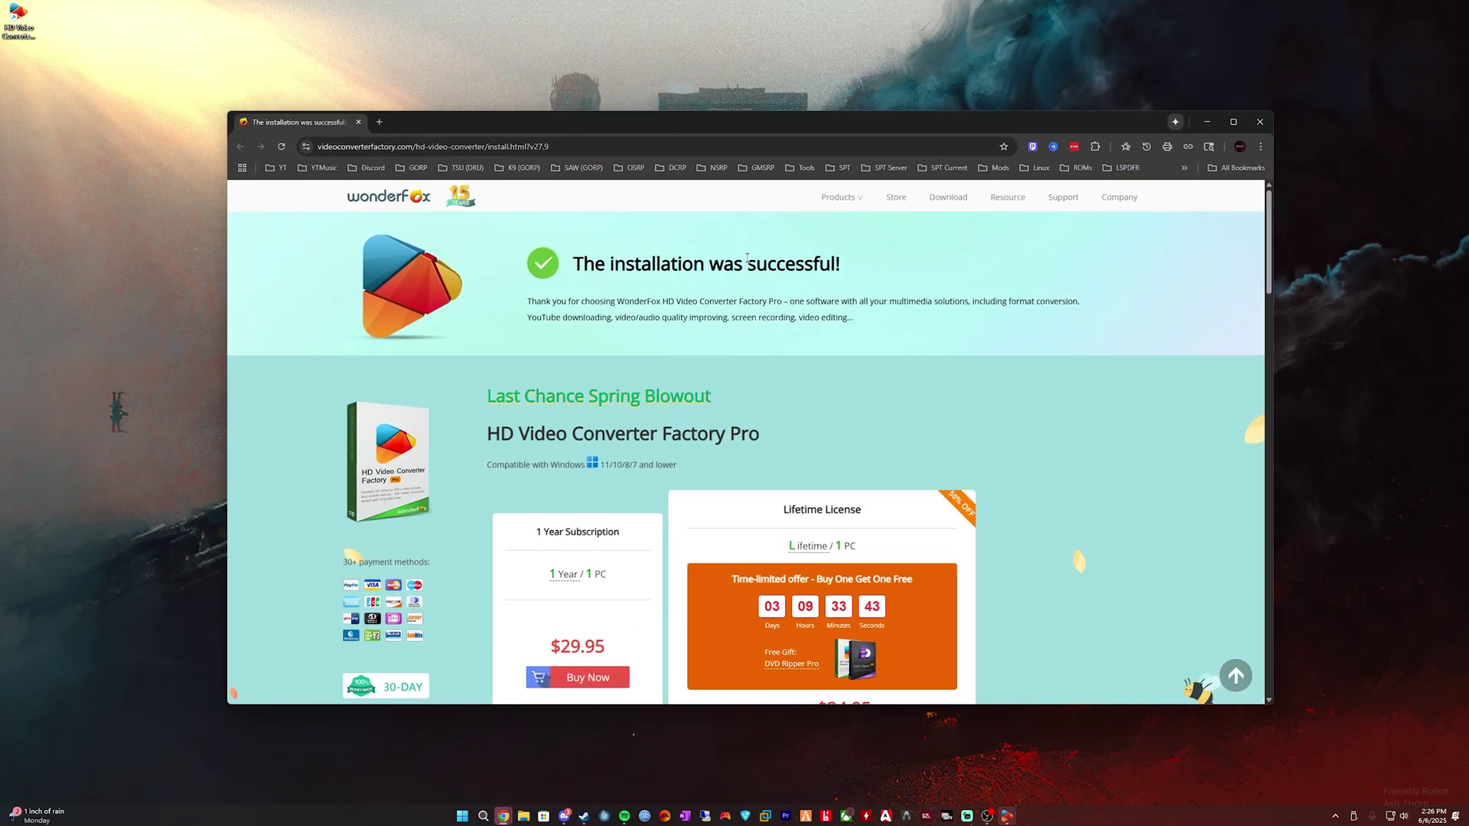
scroll(1065, 594, down, 3)
scroll(1066, 594, up, 2)
scroll(1101, 612, down, 3)
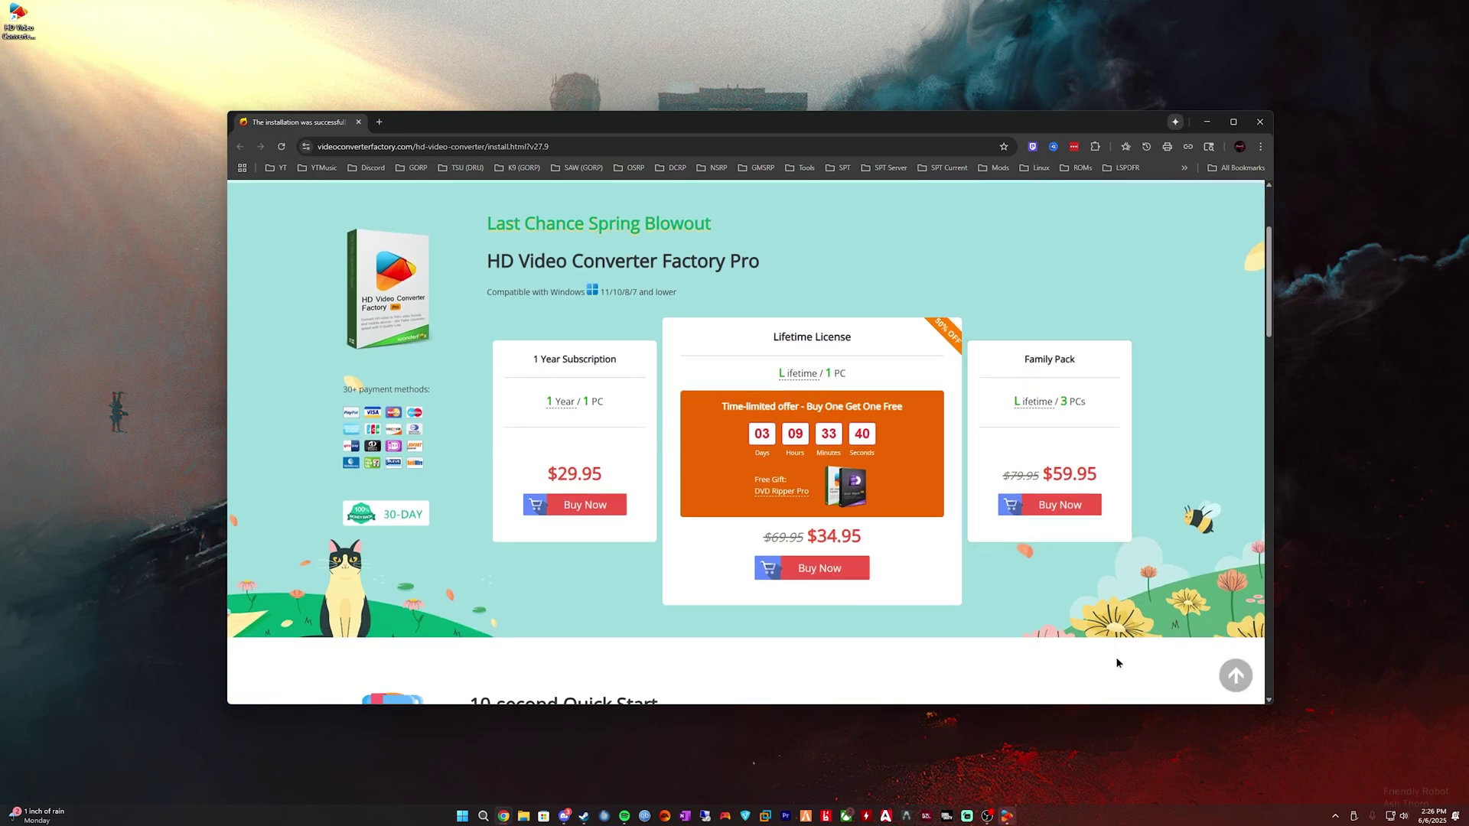
scroll(1115, 656, up, 1)
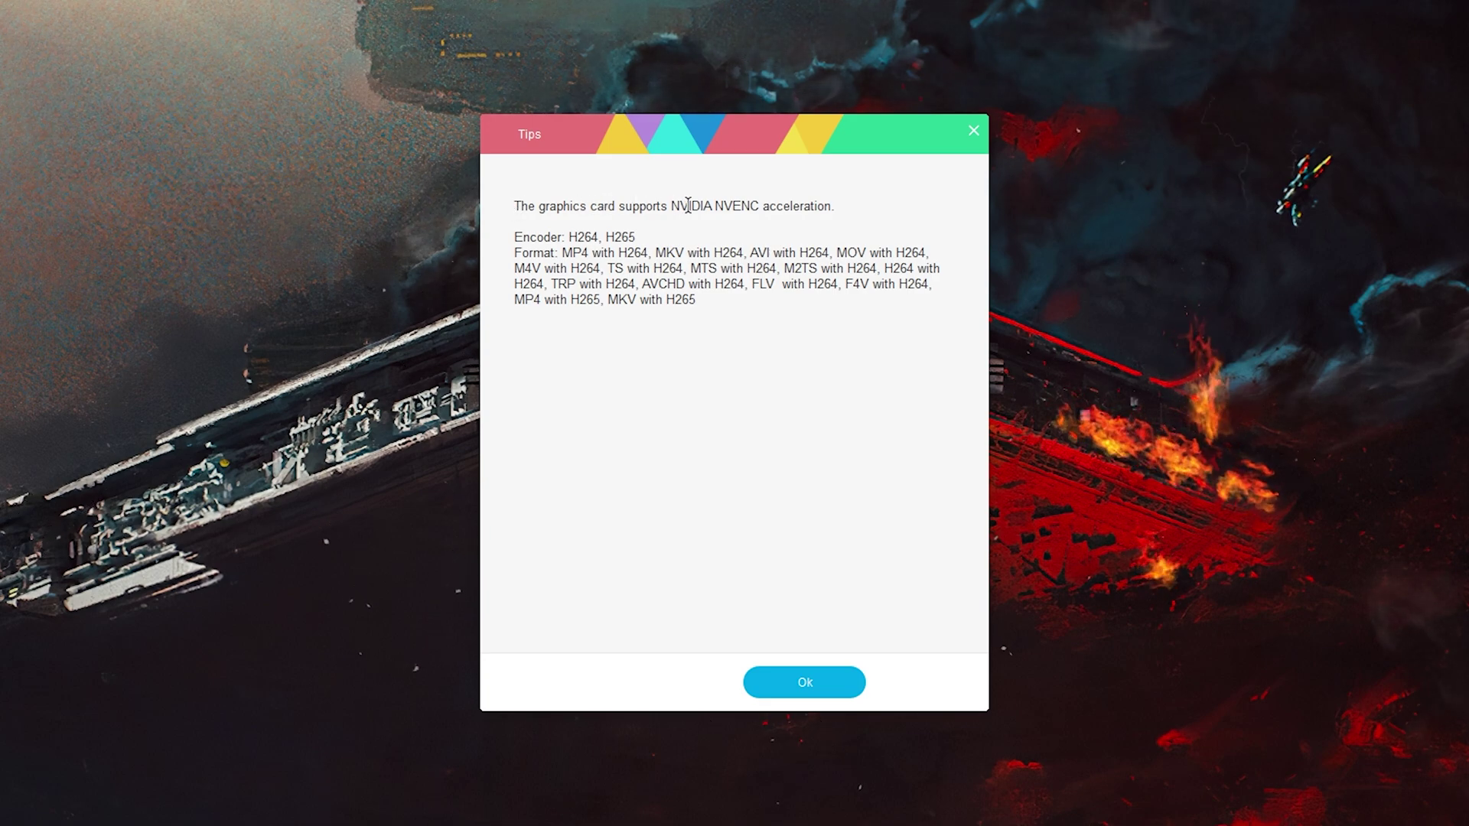
Step: Dismiss the NVENC acceleration tips and the registration prompt
drag(568, 237, 755, 301)
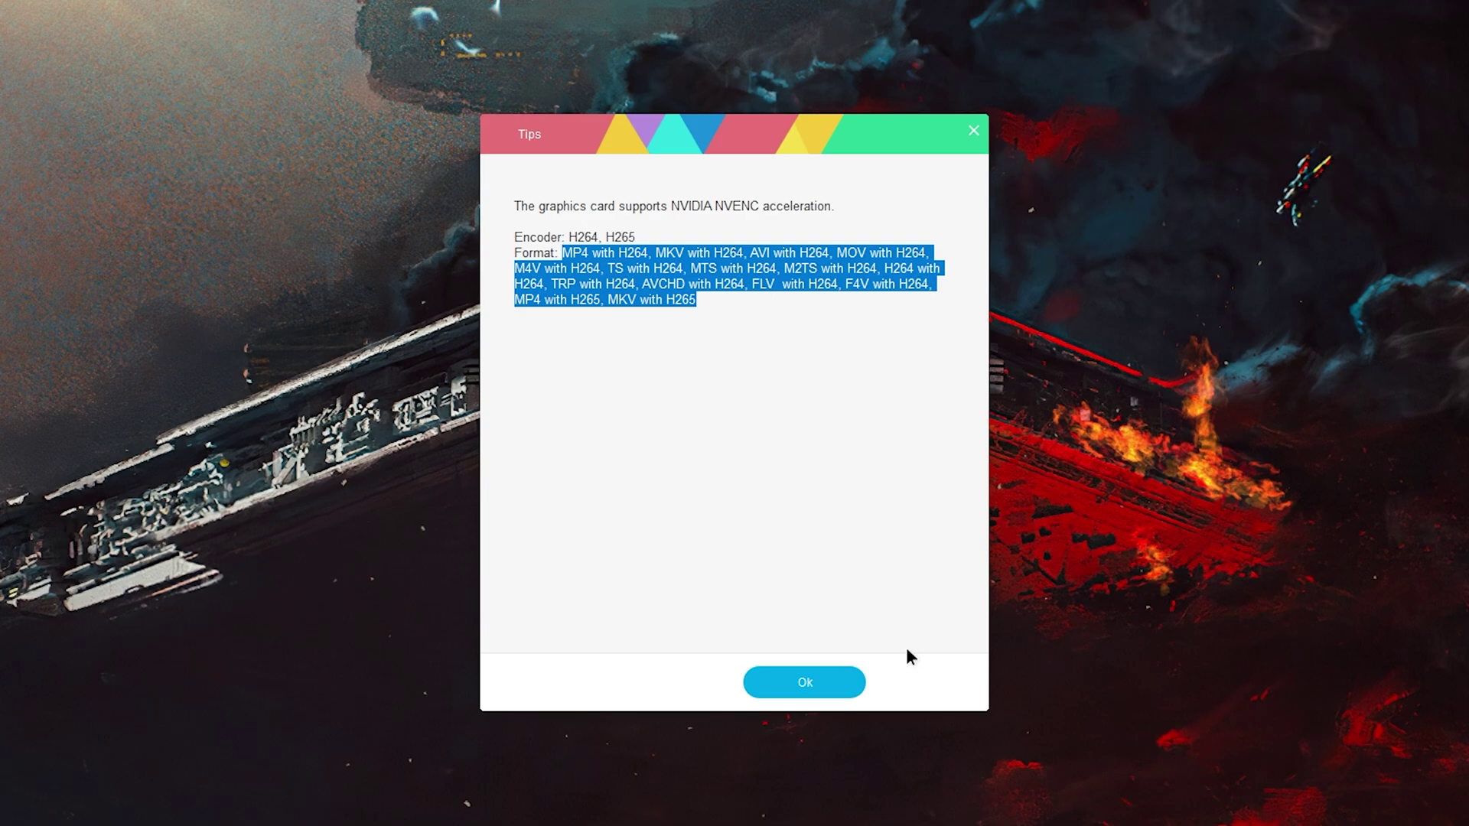
key(Return)
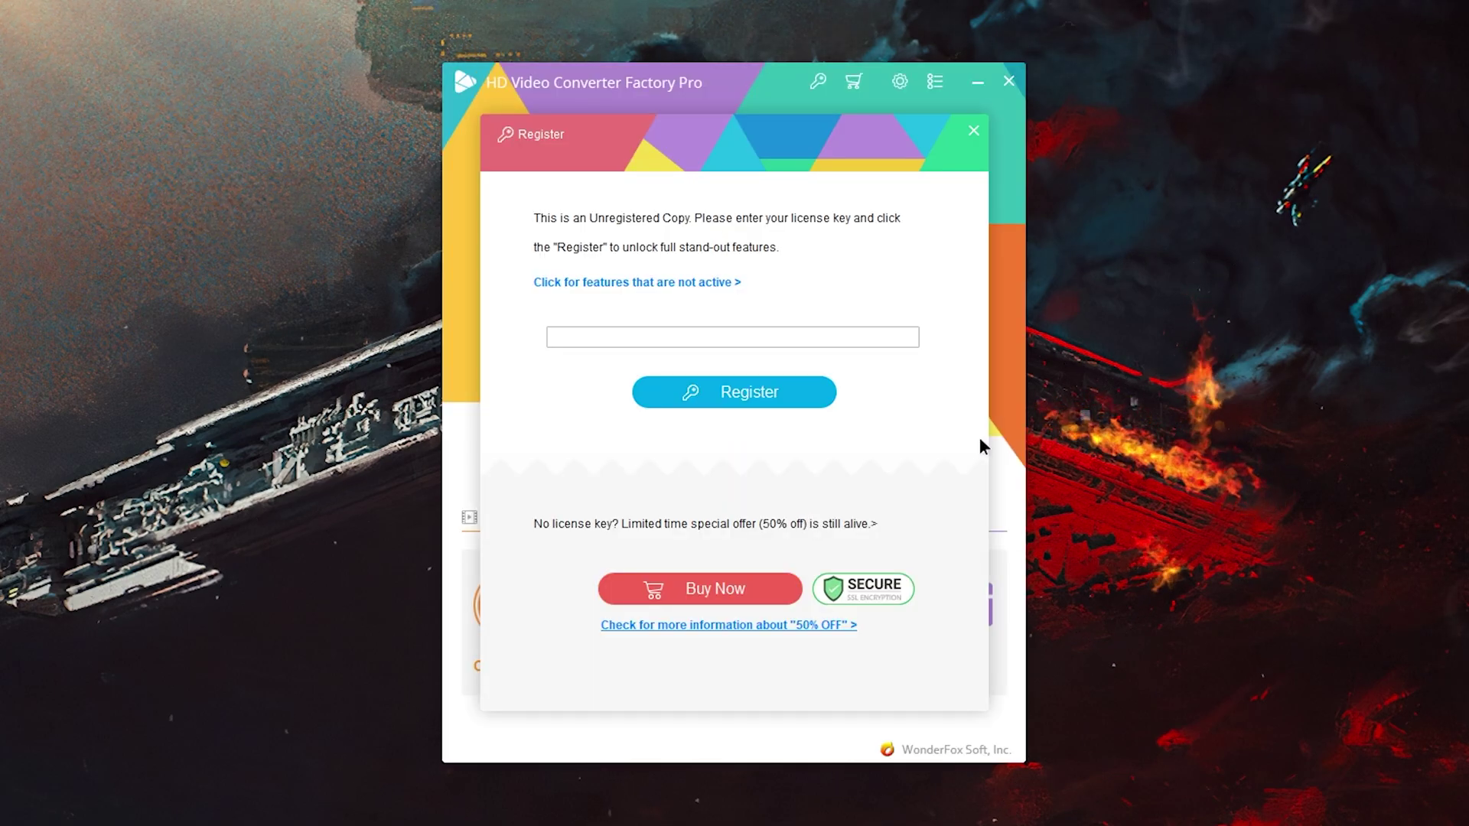
click(973, 131)
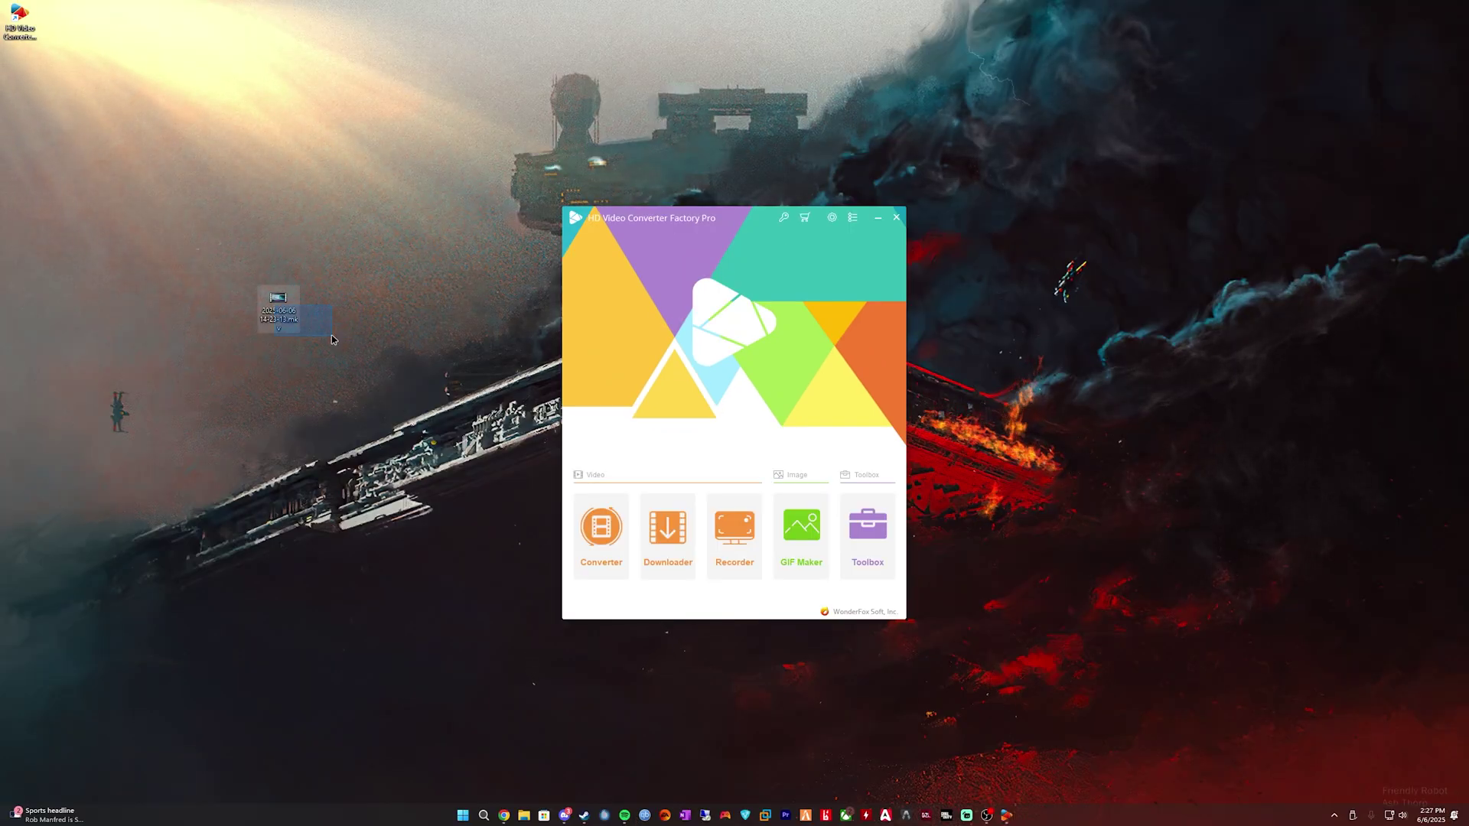
Step: Check the recorded MKV's Properties on the desktop to see its 557 MB size
drag(0, 252, 94, 398)
right_click(120, 364)
key(r)
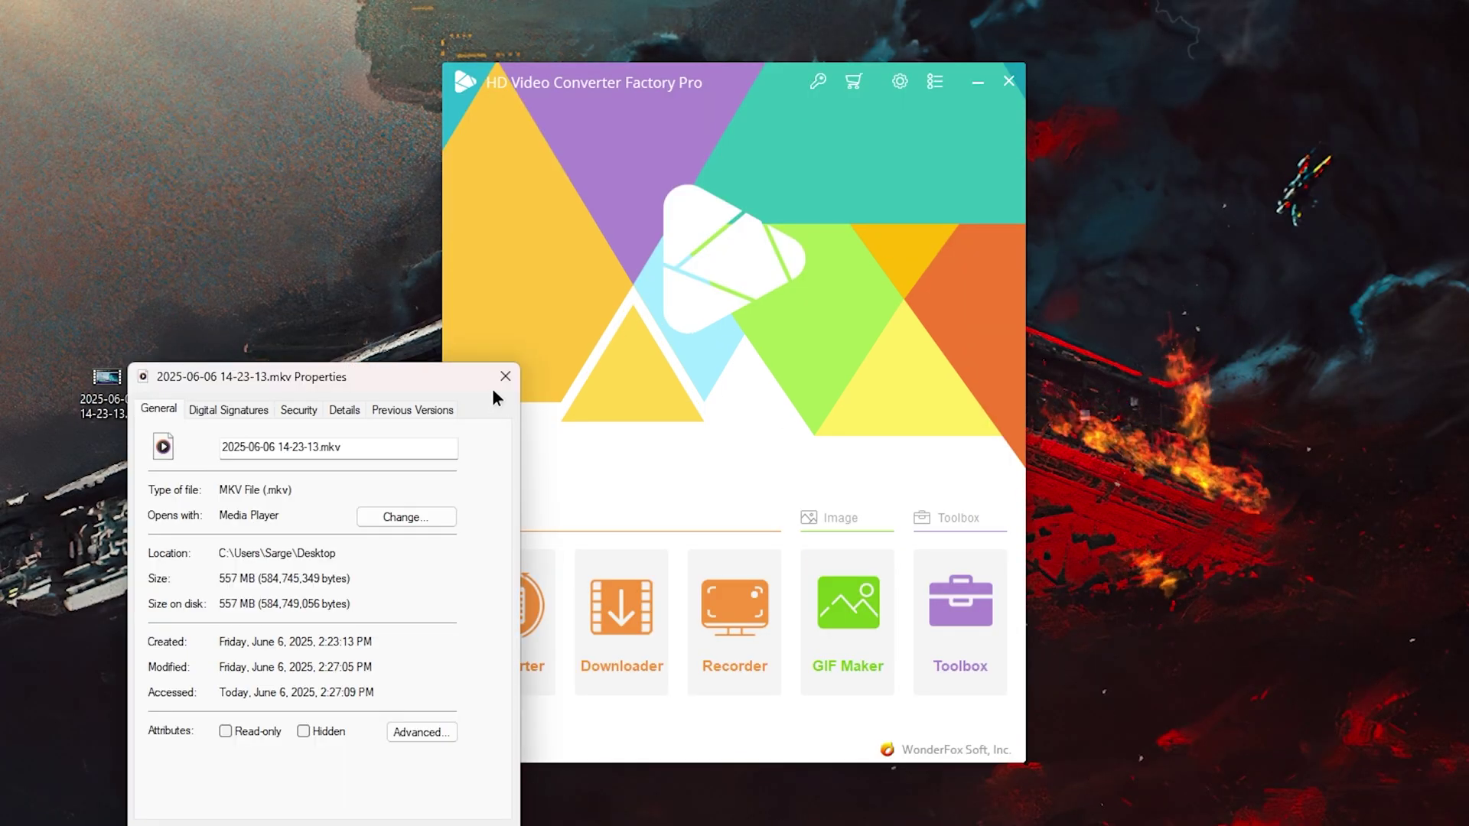
click(501, 387)
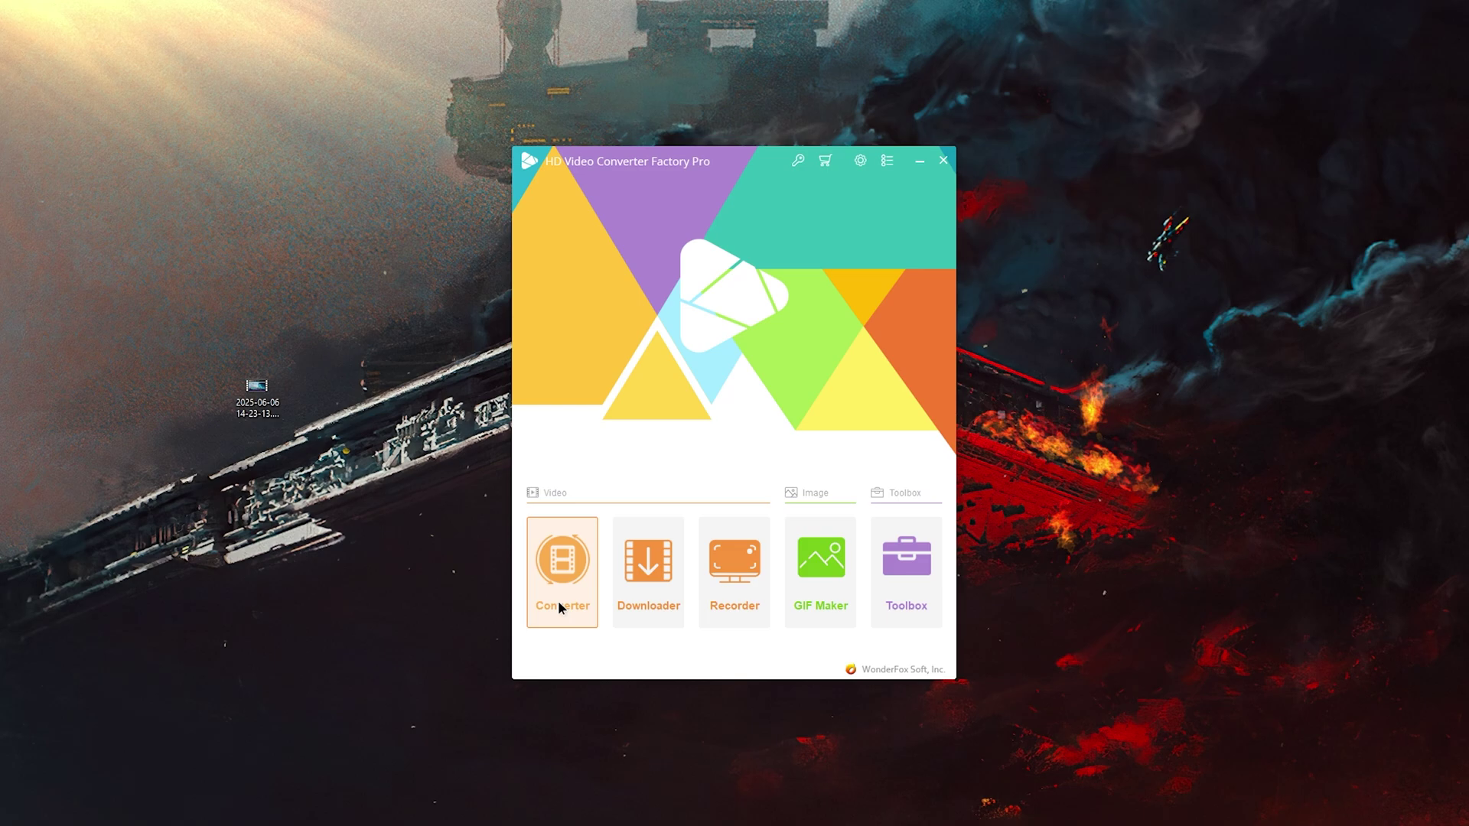
click(509, 612)
drag(606, 434, 608, 436)
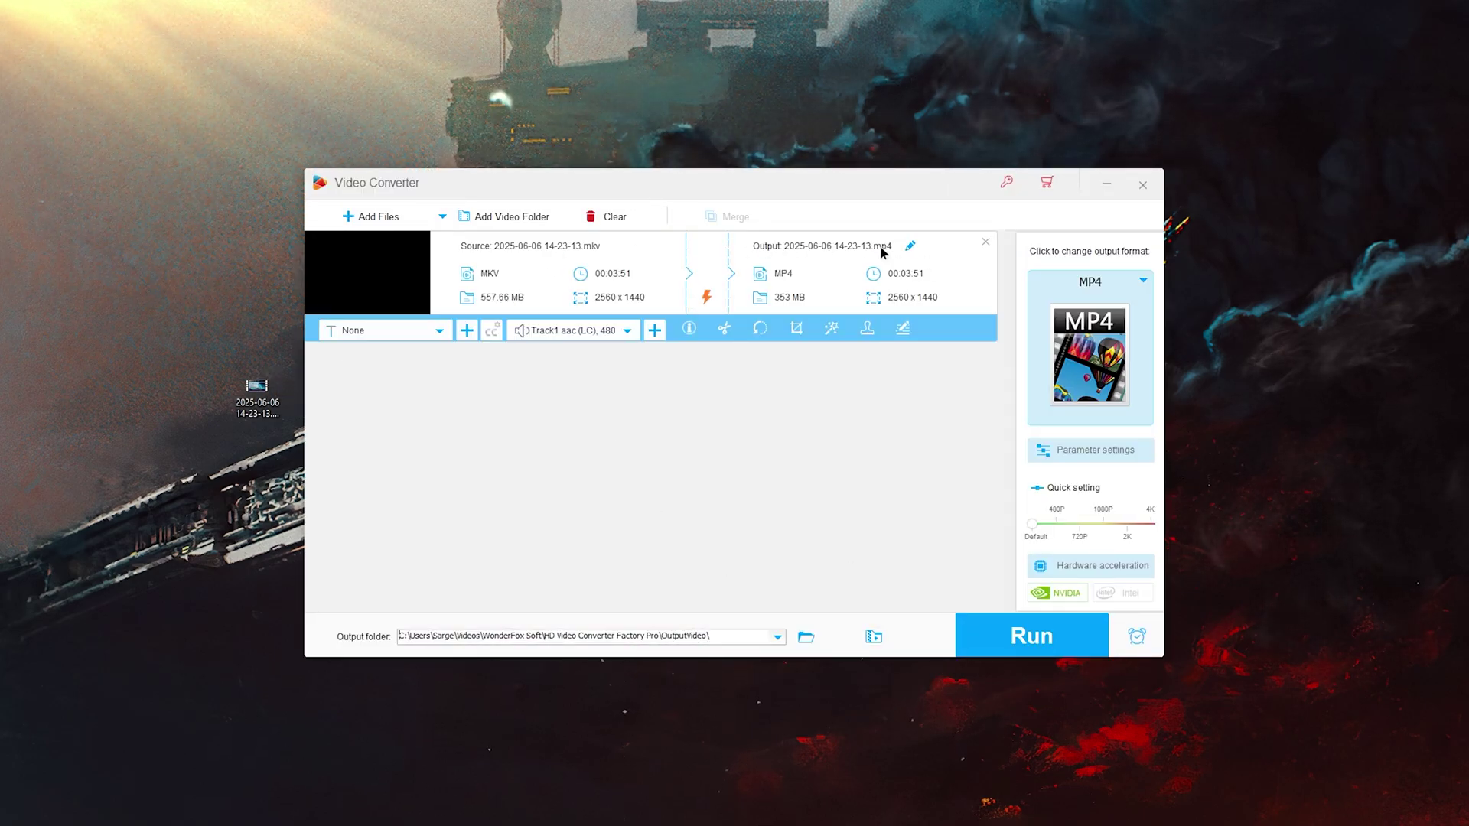
click(1020, 641)
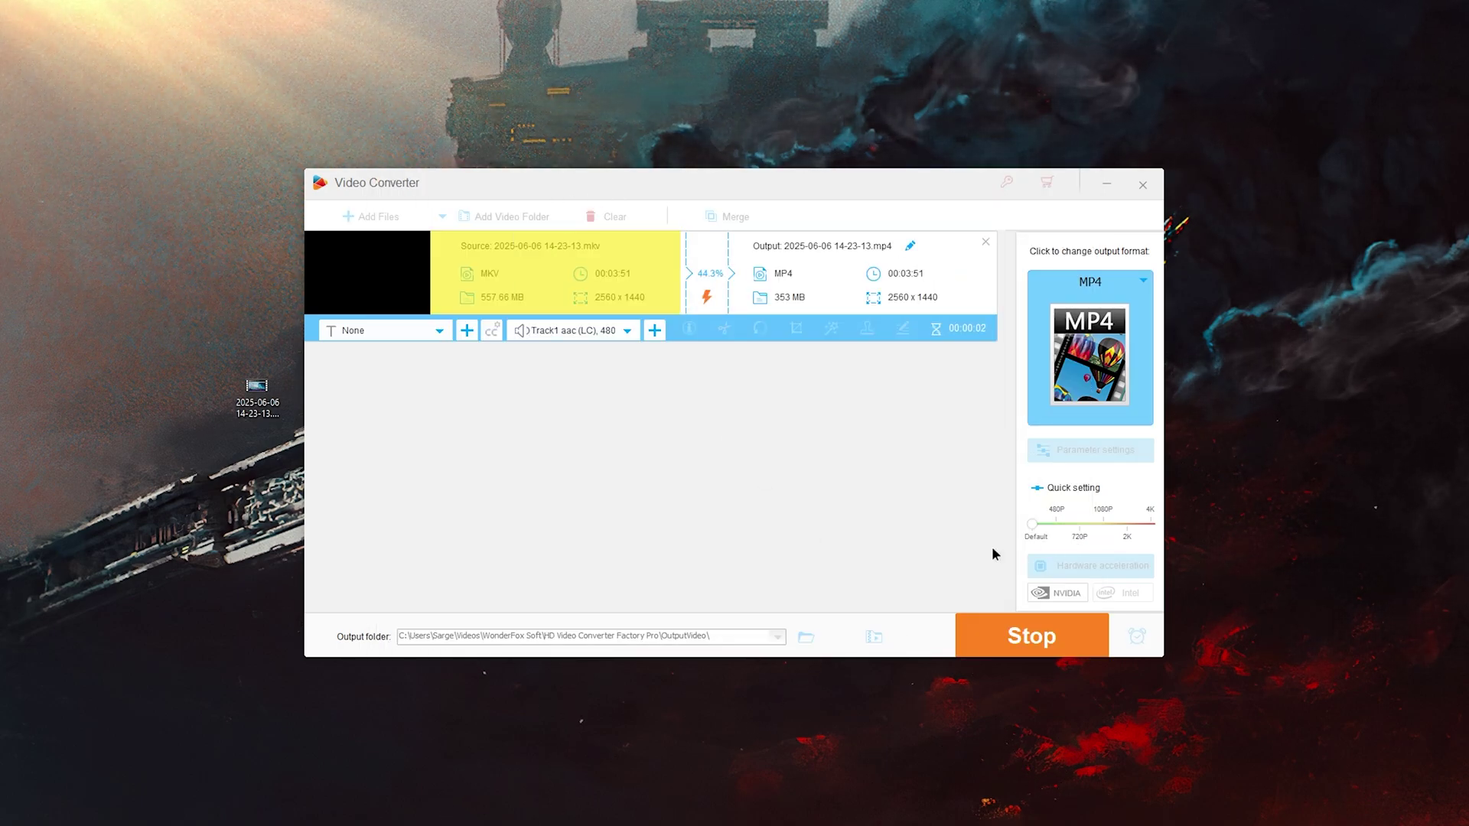
click(512, 217)
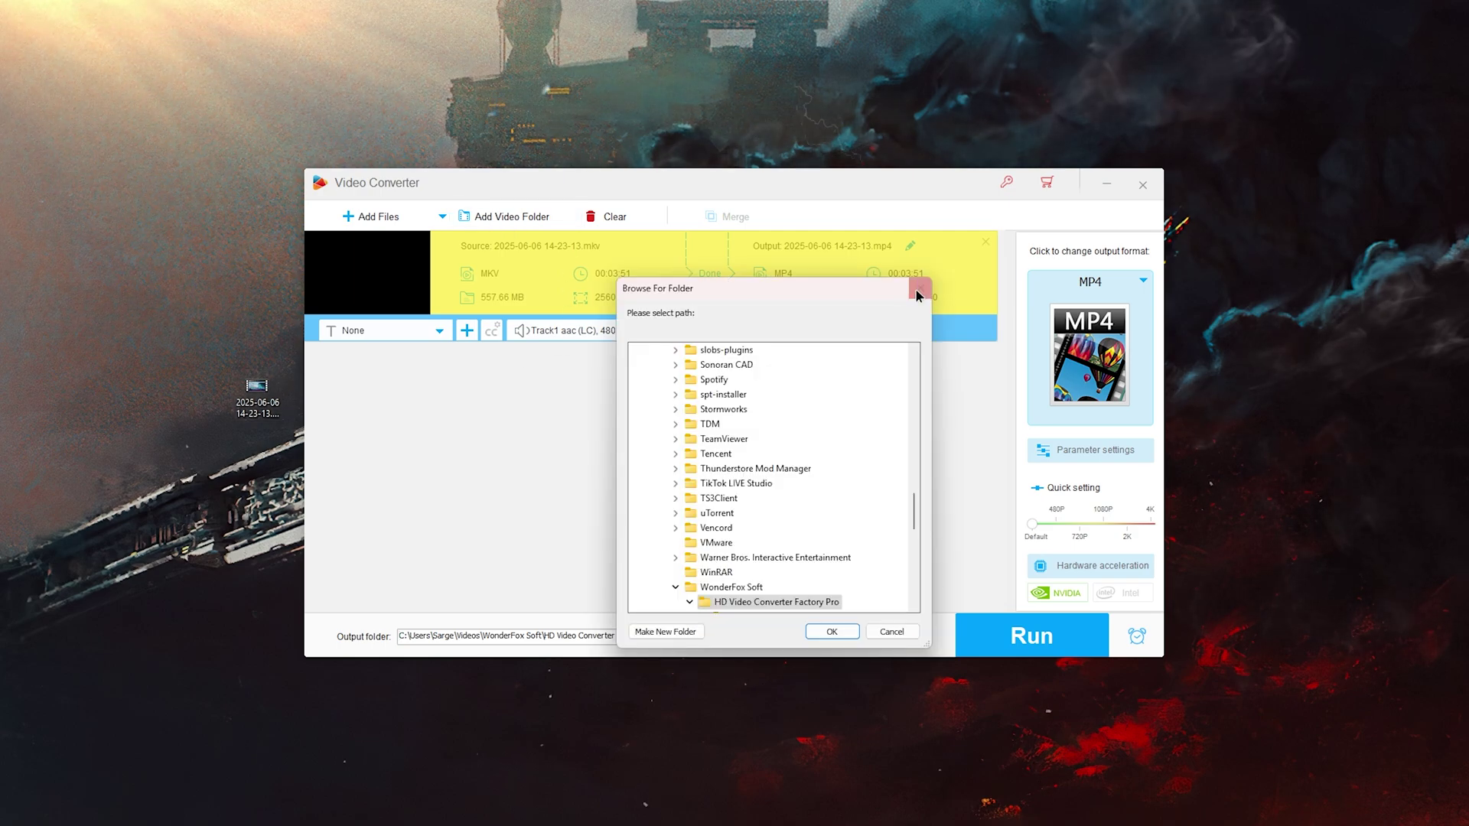
click(941, 274)
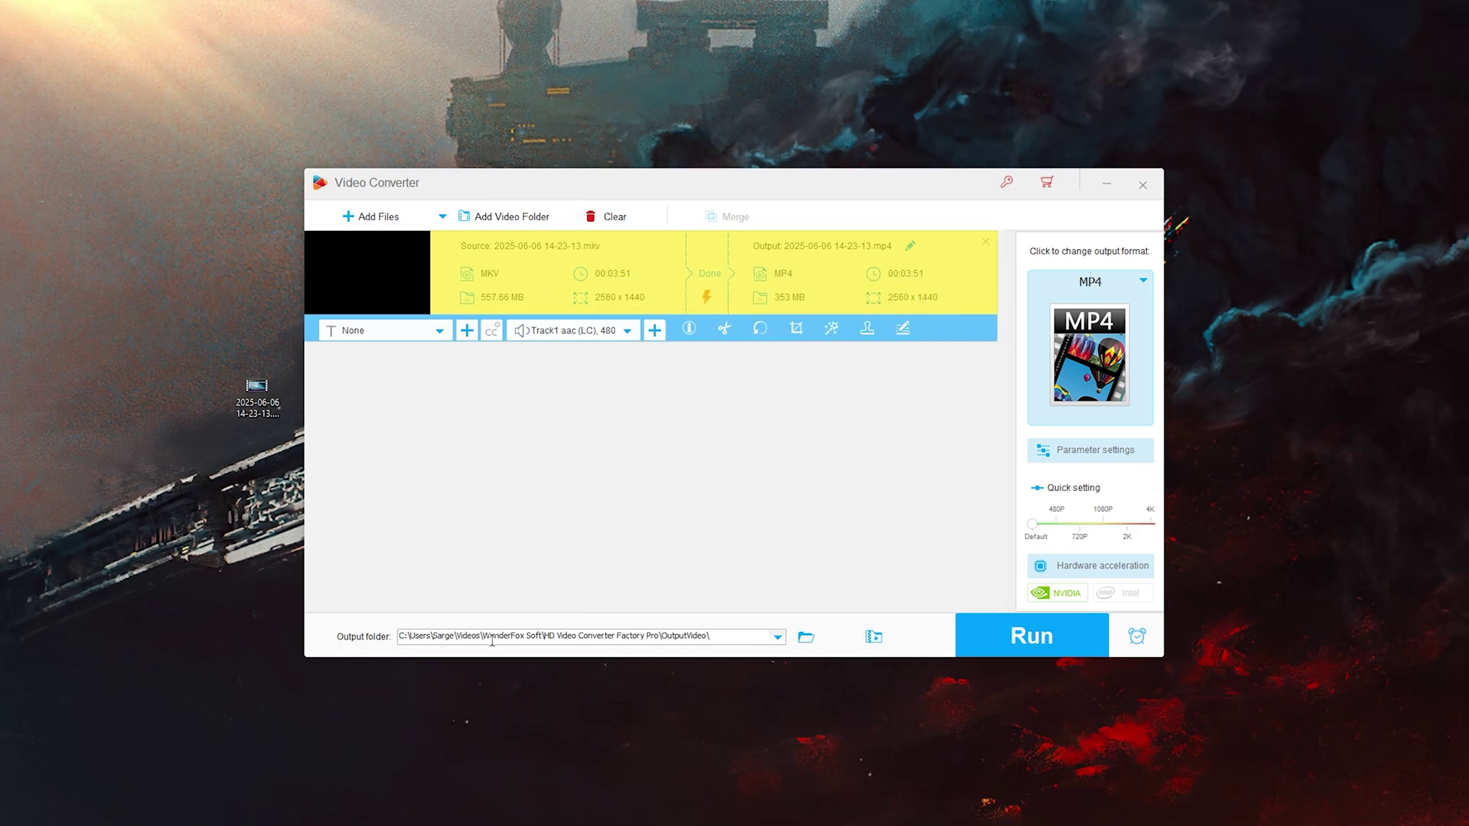
Step: Browse to Videos > WonderFox Soft > HD Video Converter Factory Pro > OutputVideo in File Explorer
key(super+e)
click(367, 513)
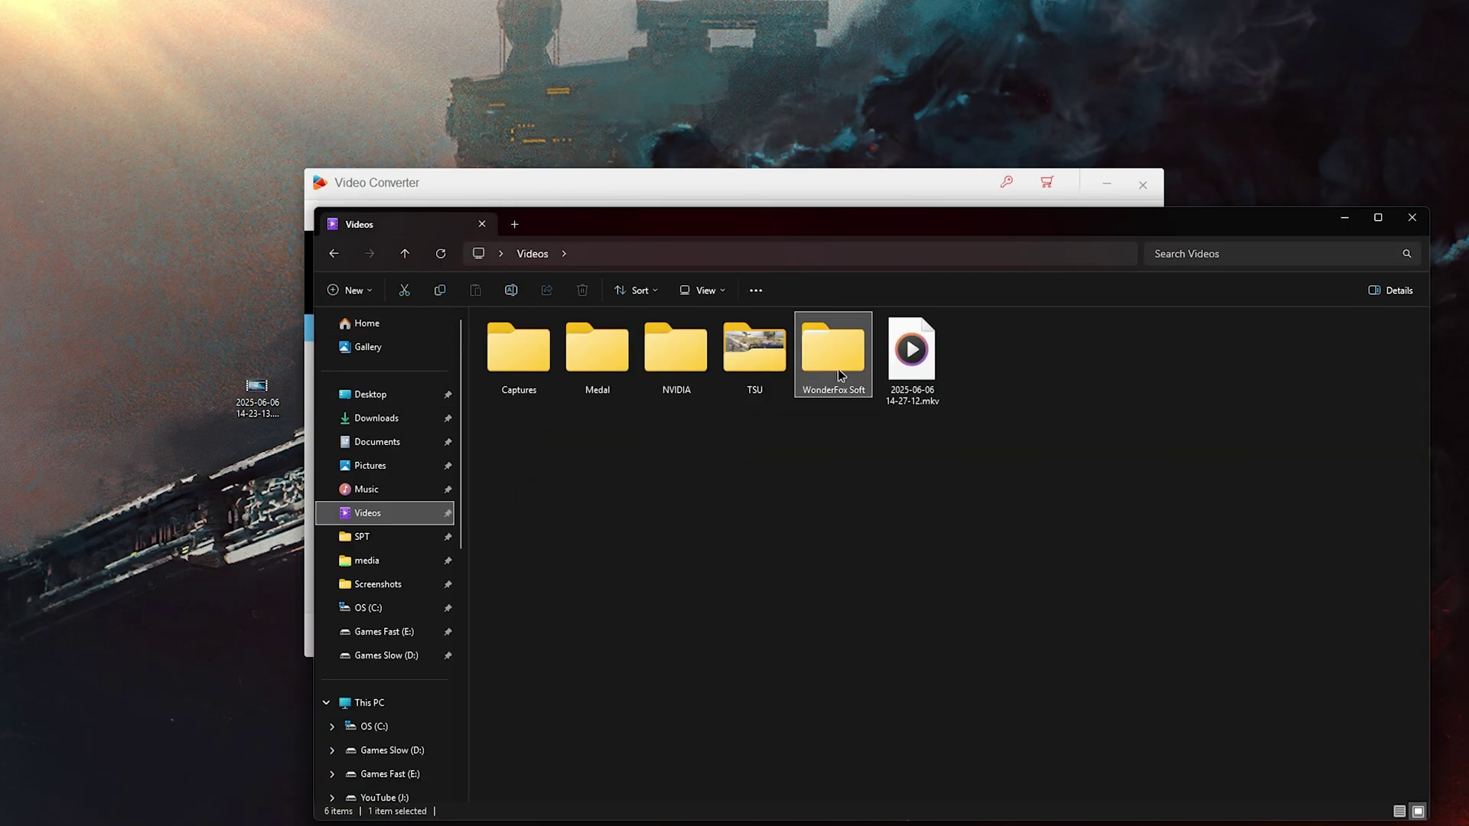
double_click(830, 345)
click(533, 350)
double_click(533, 351)
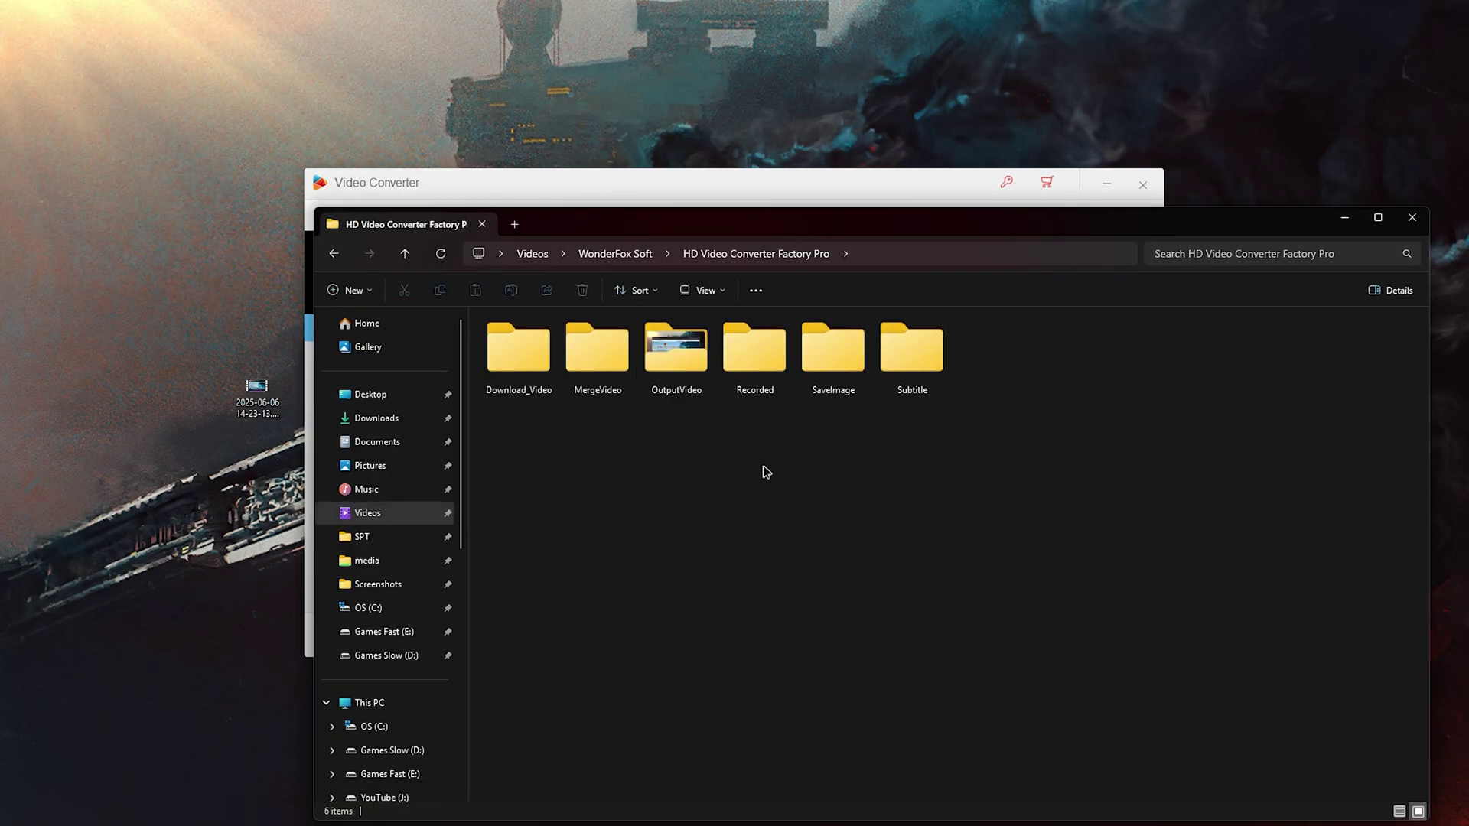
double_click(689, 356)
double_click(548, 375)
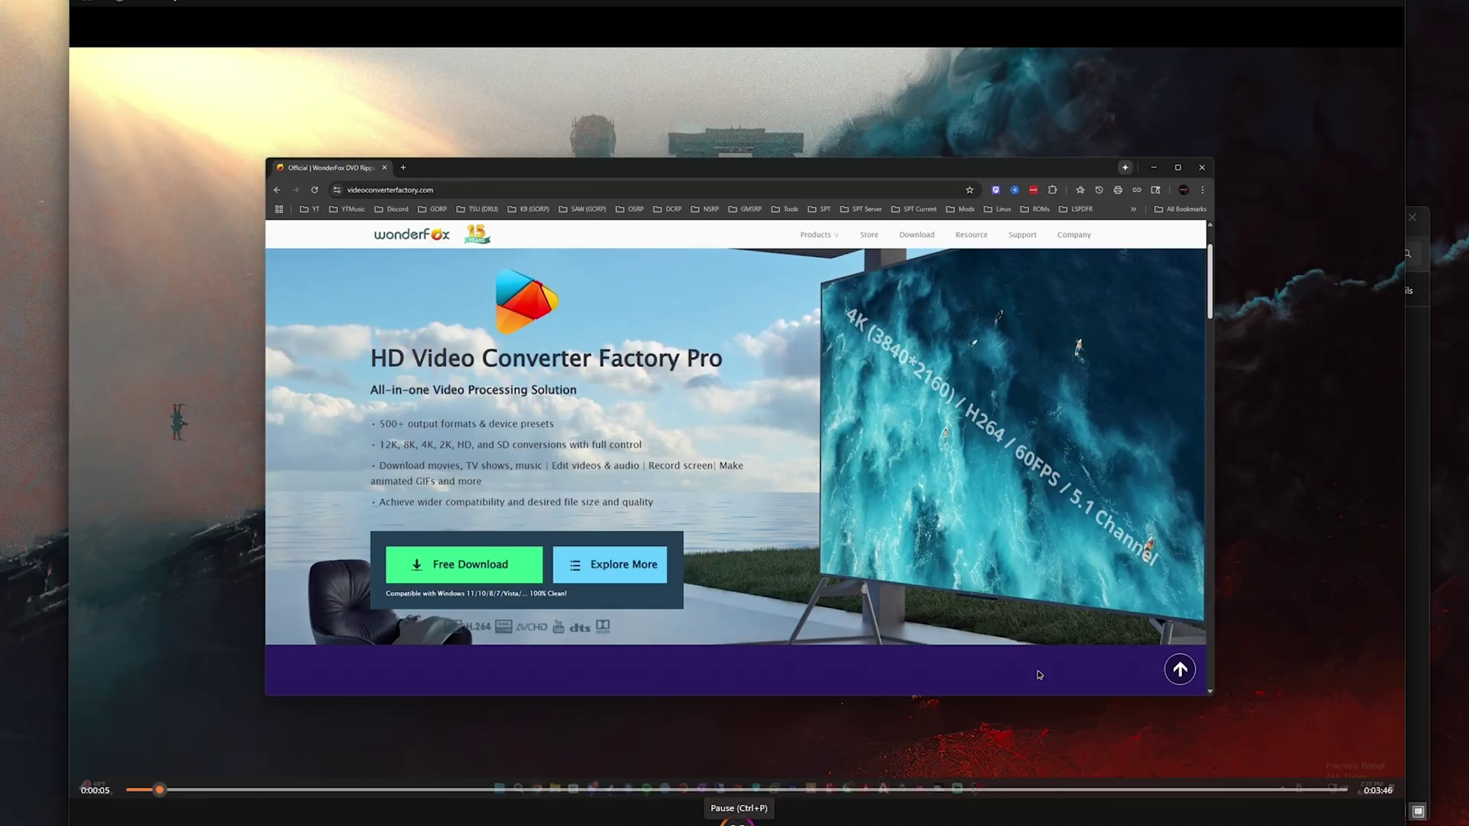
click(990, 790)
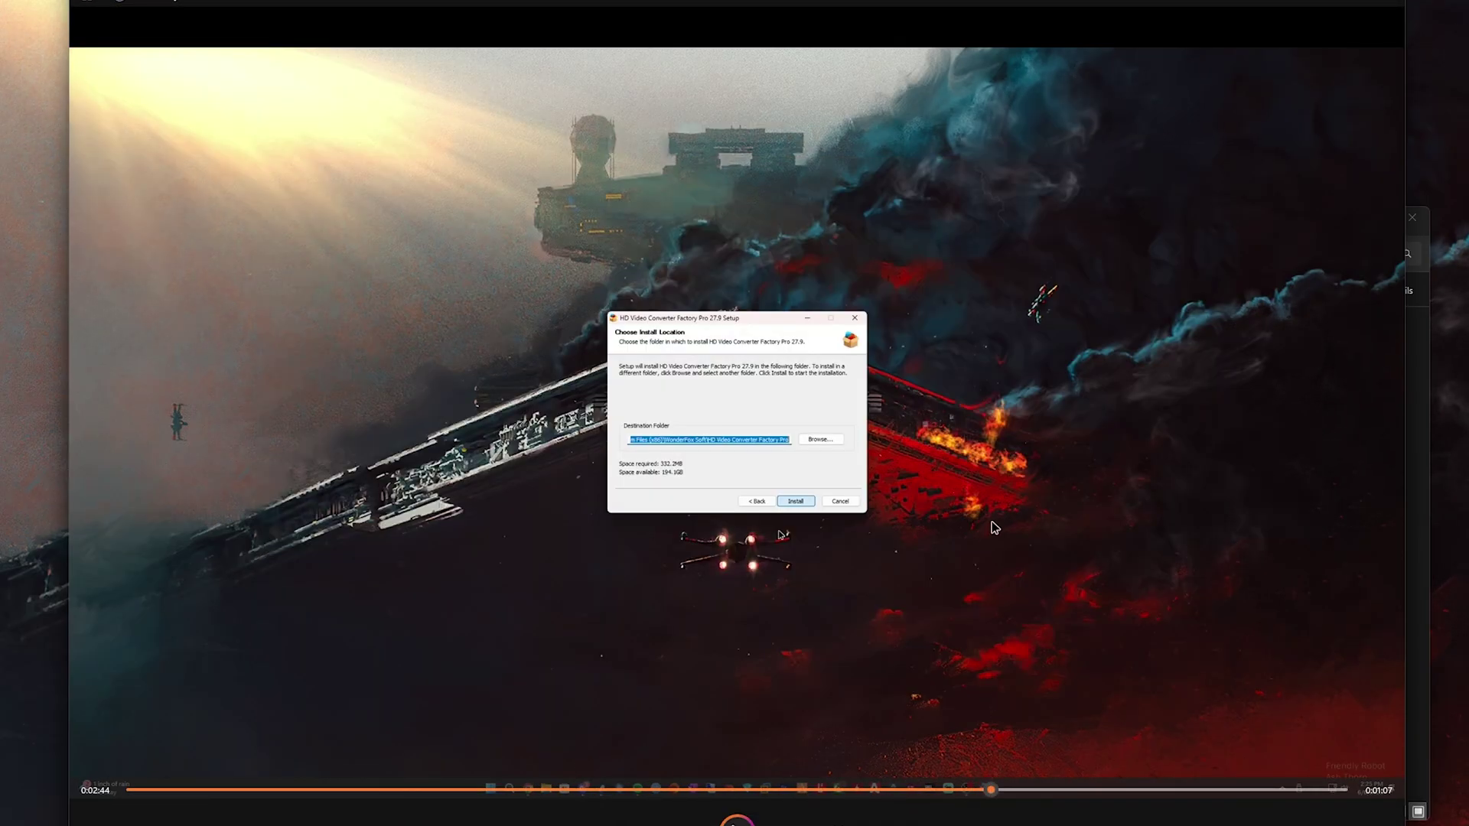
click(1385, 3)
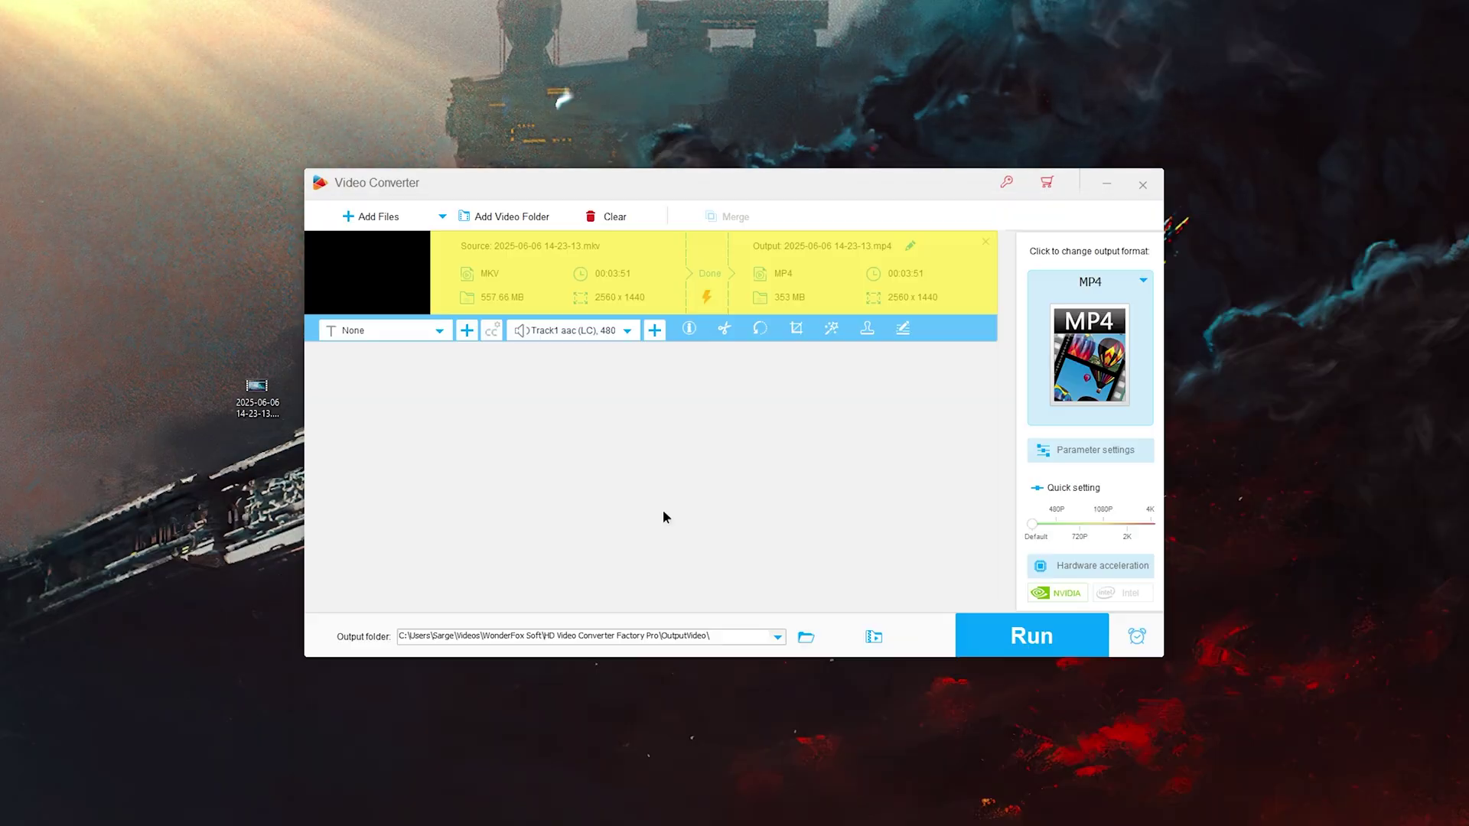
Step: Clear the converter list, analyze a pasted YouTube link in Downloader, and pick the 3840x2160 MP4 (449.74 MB)
drag(664, 186, 645, 189)
click(594, 222)
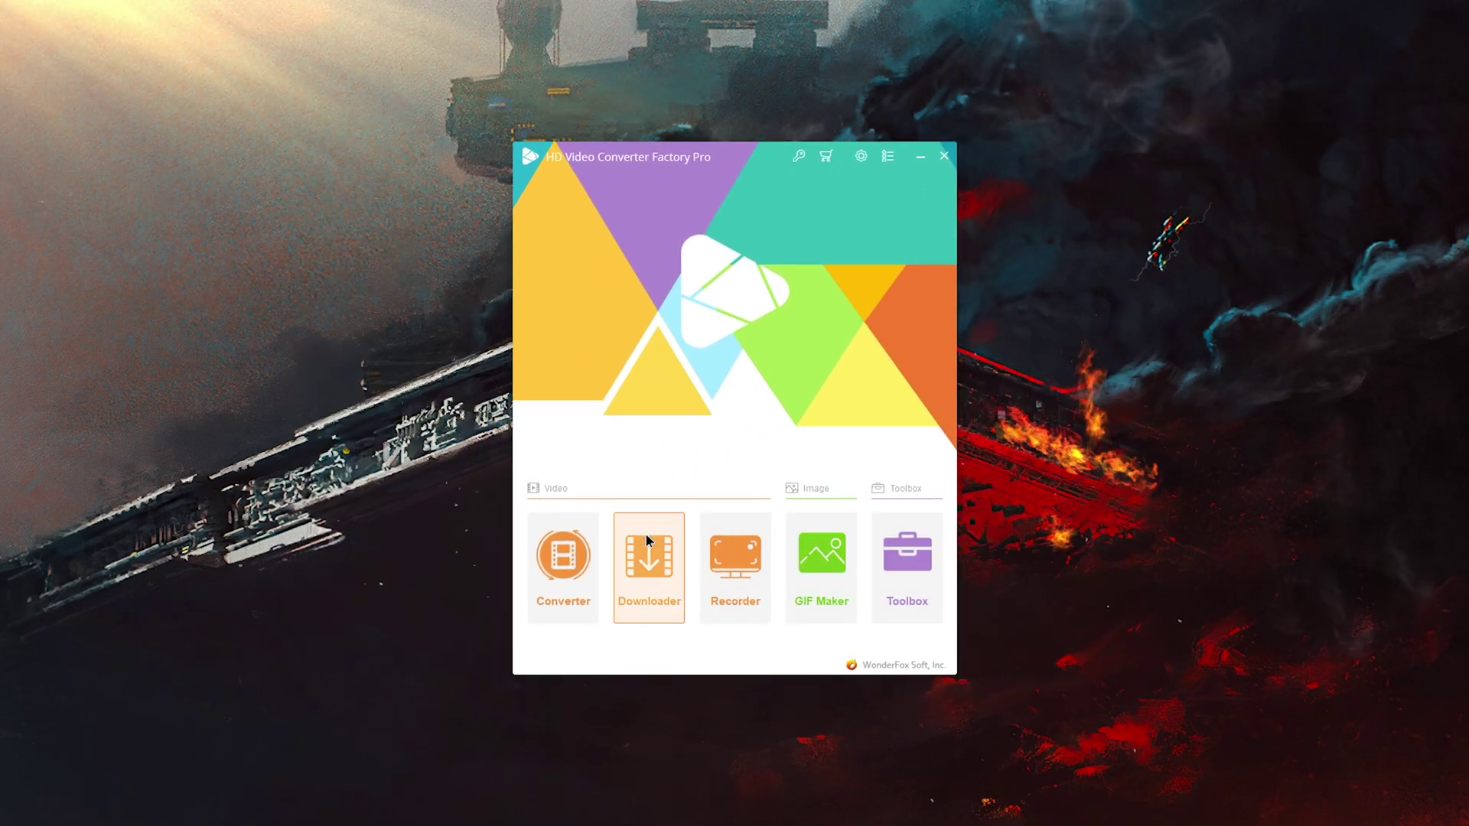
click(575, 563)
click(374, 219)
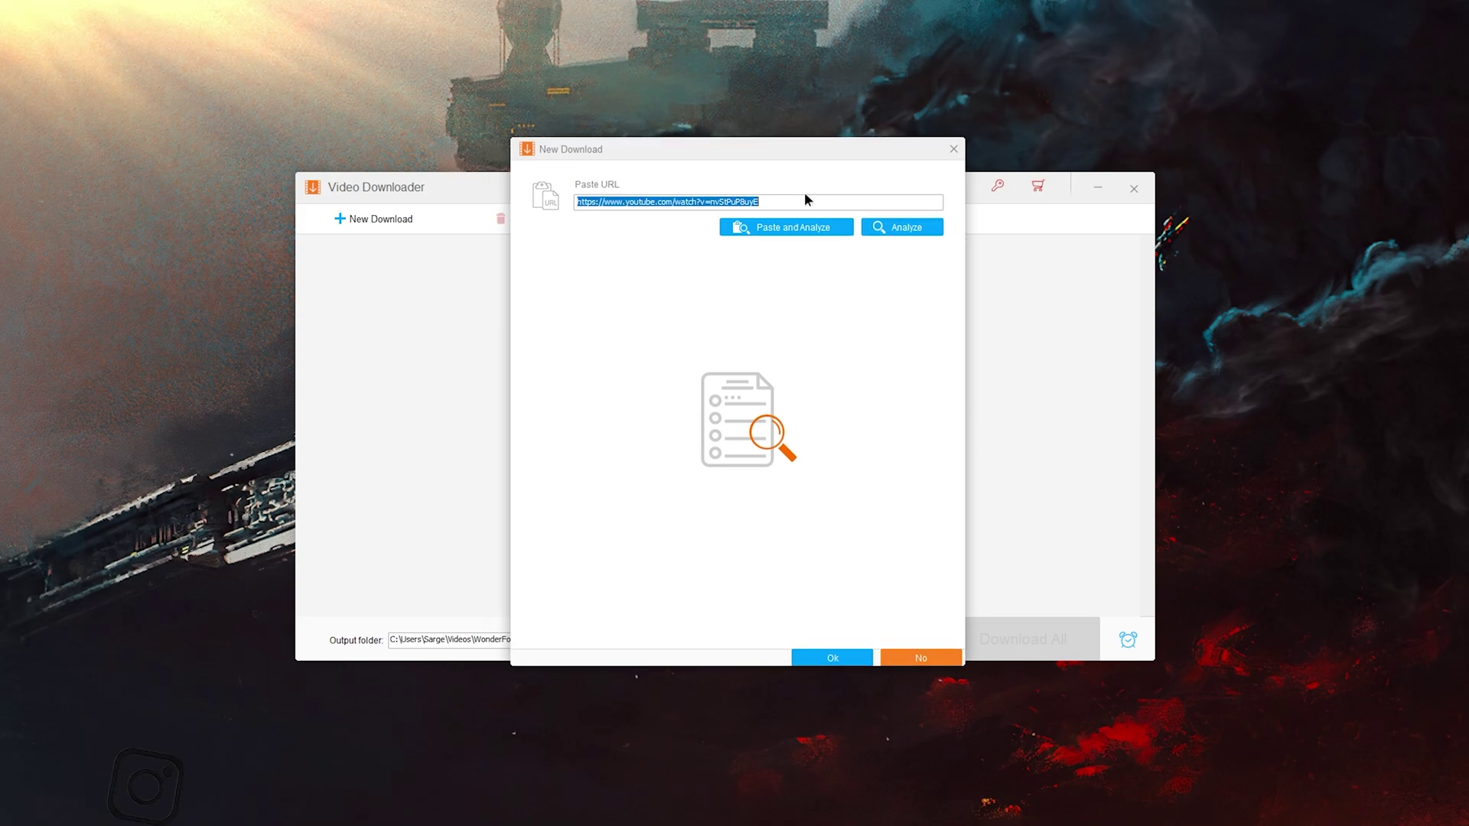
text(https://www.youtube.com/watch?v=G4DvhiQc2_w)
click(905, 227)
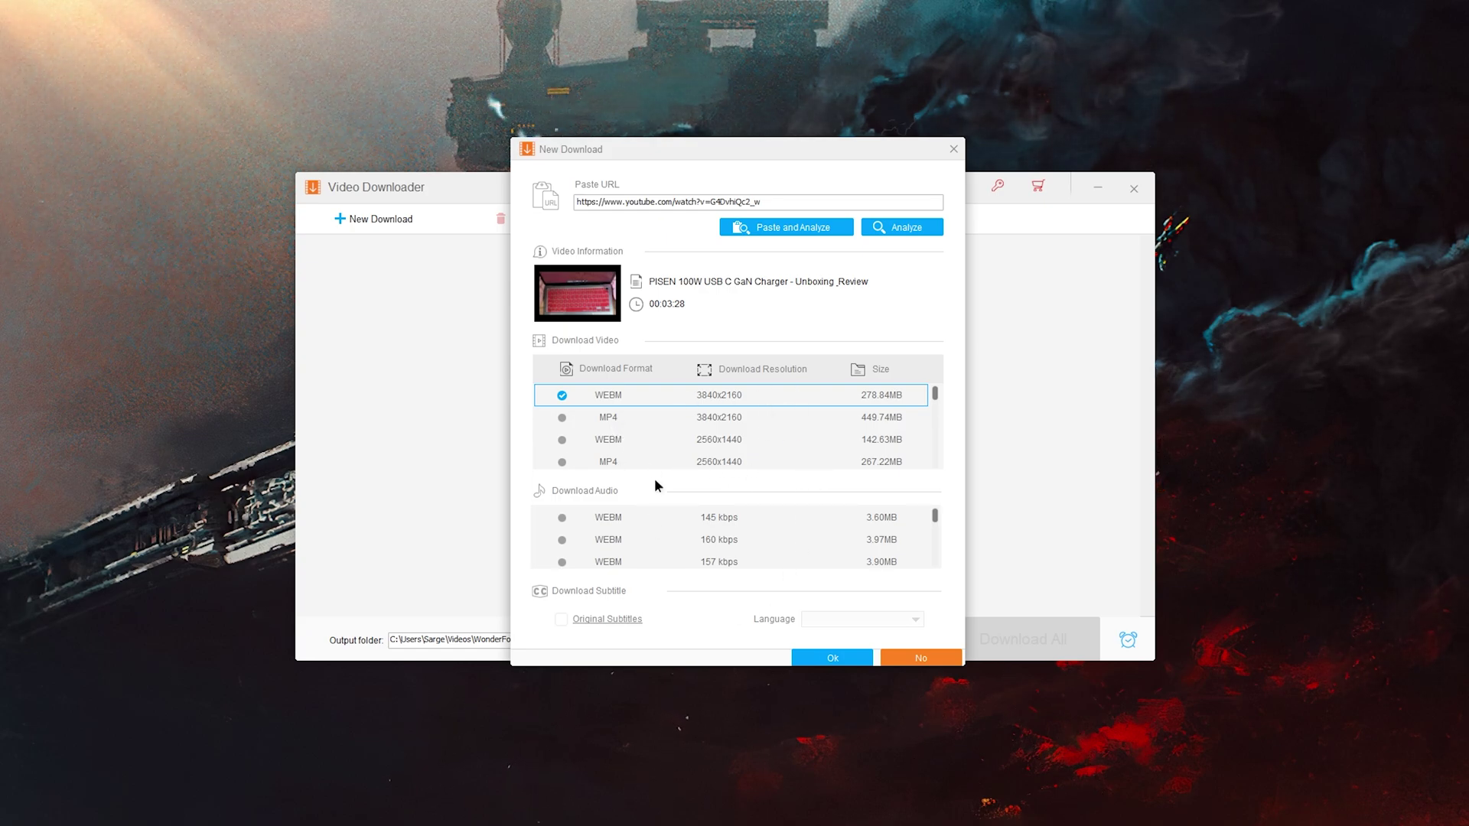
click(608, 417)
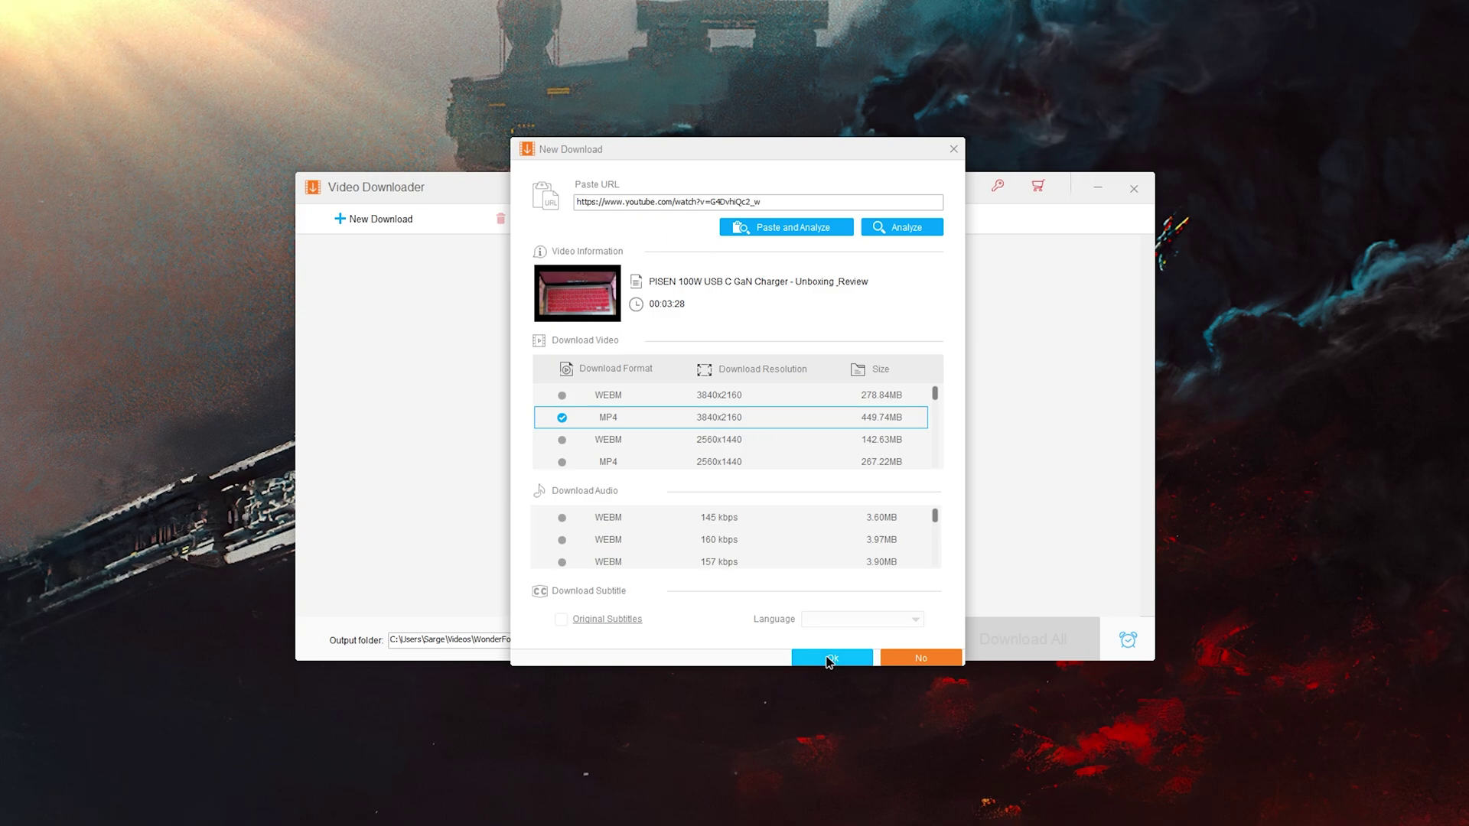
Step: Add the 4K MP4 download, cancel it once running, and remove it from the list
click(830, 659)
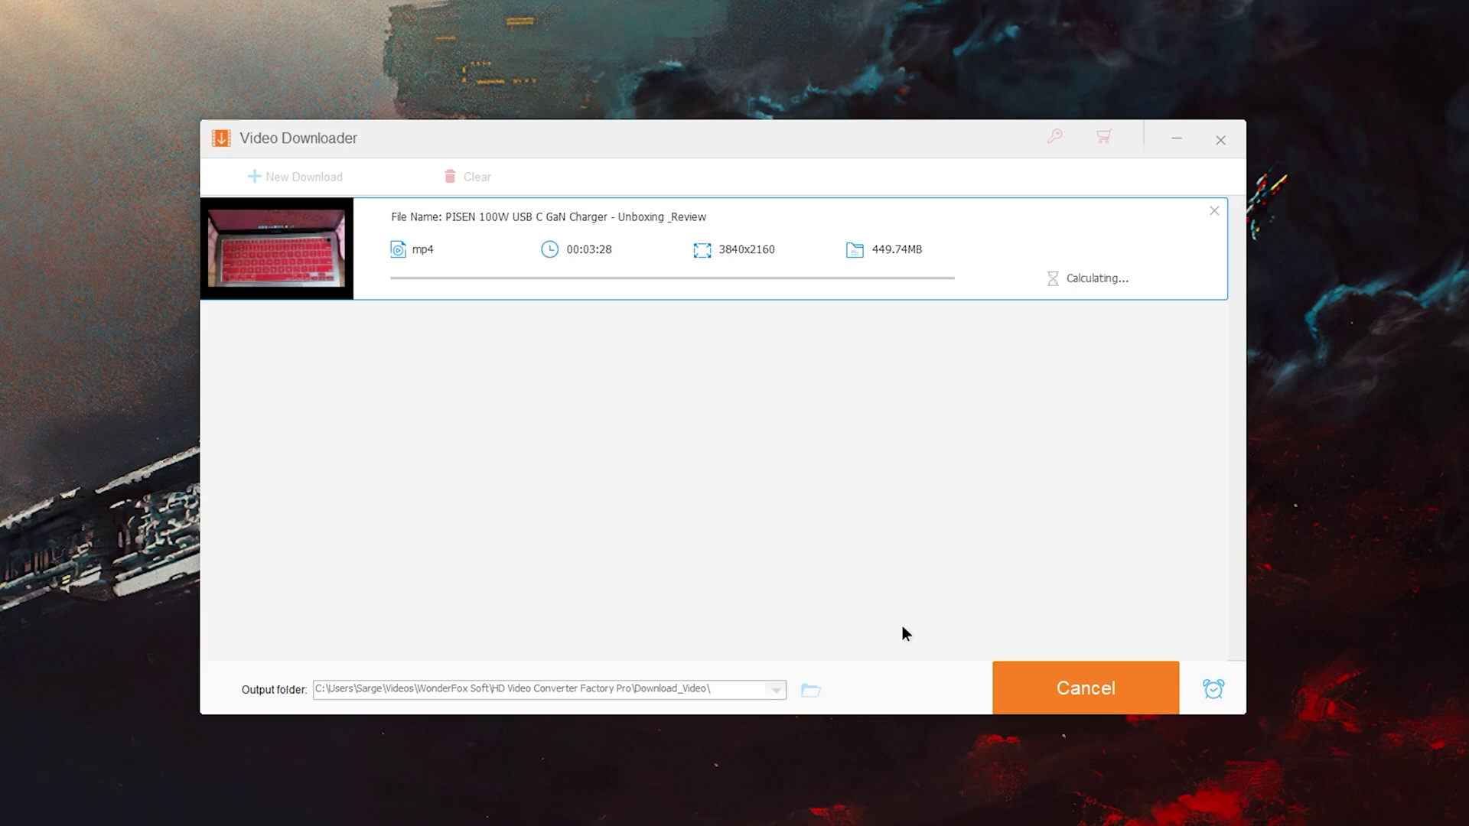
click(1090, 670)
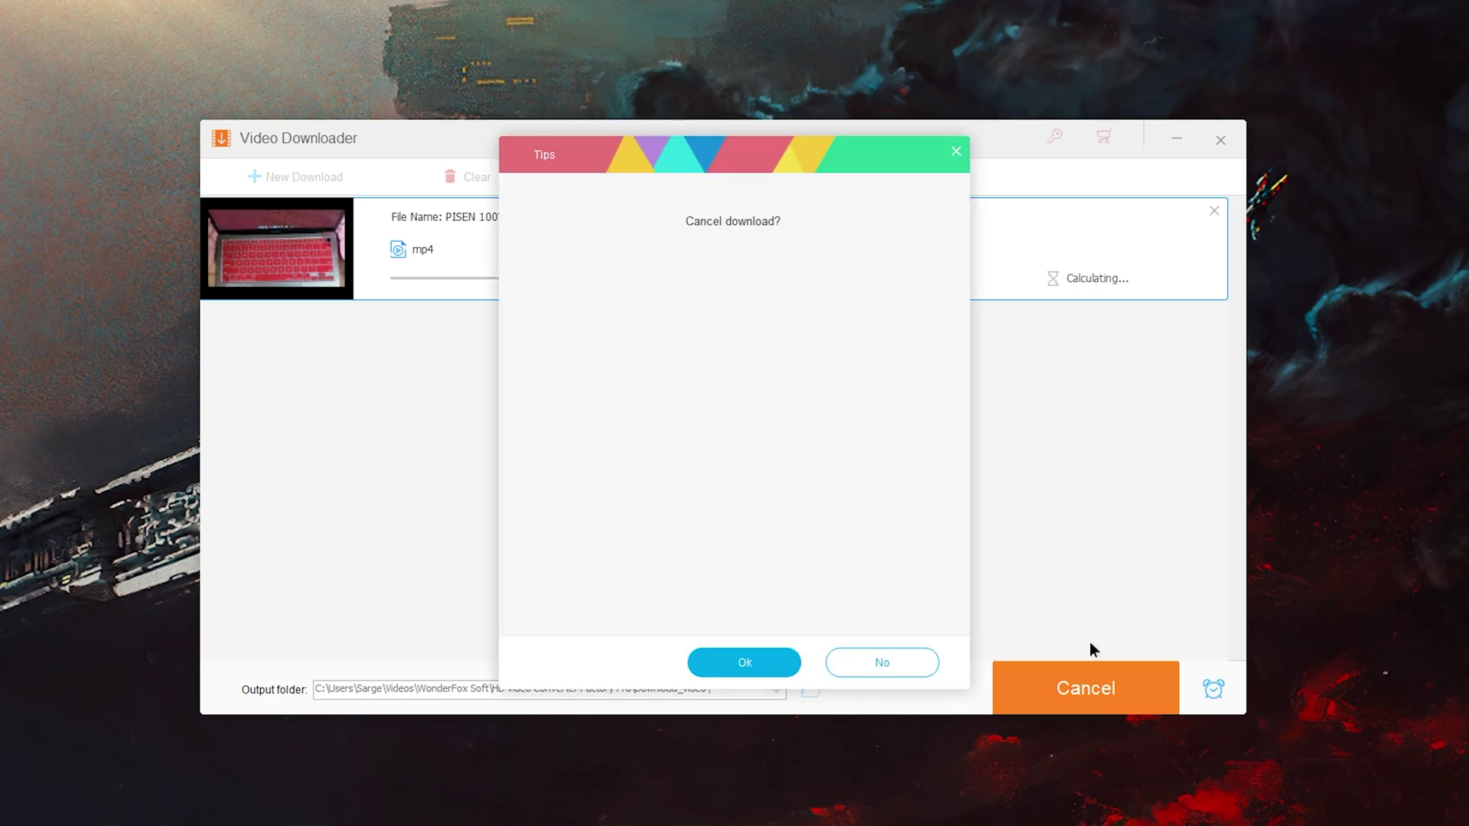
click(757, 659)
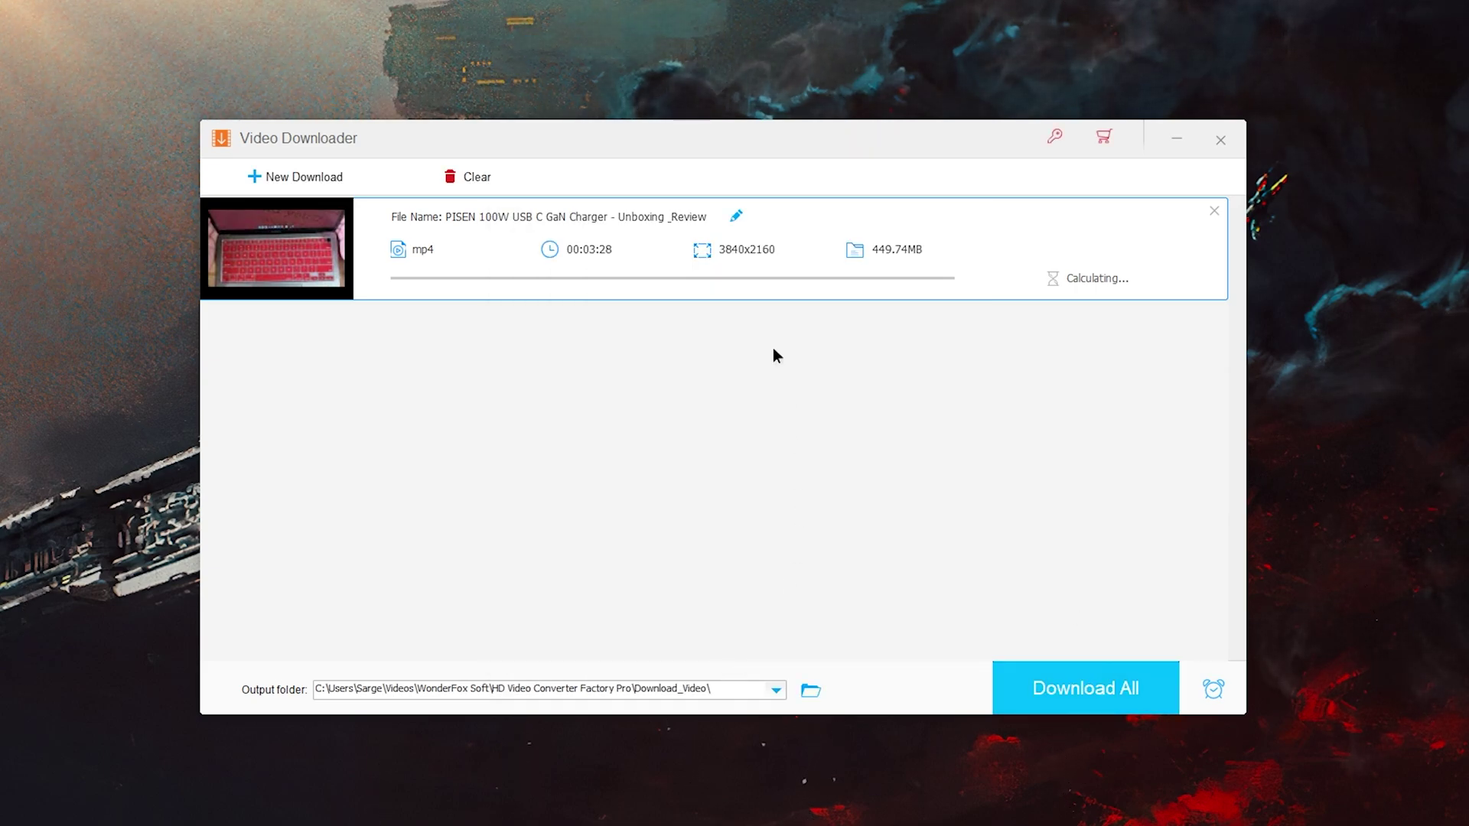
click(1209, 208)
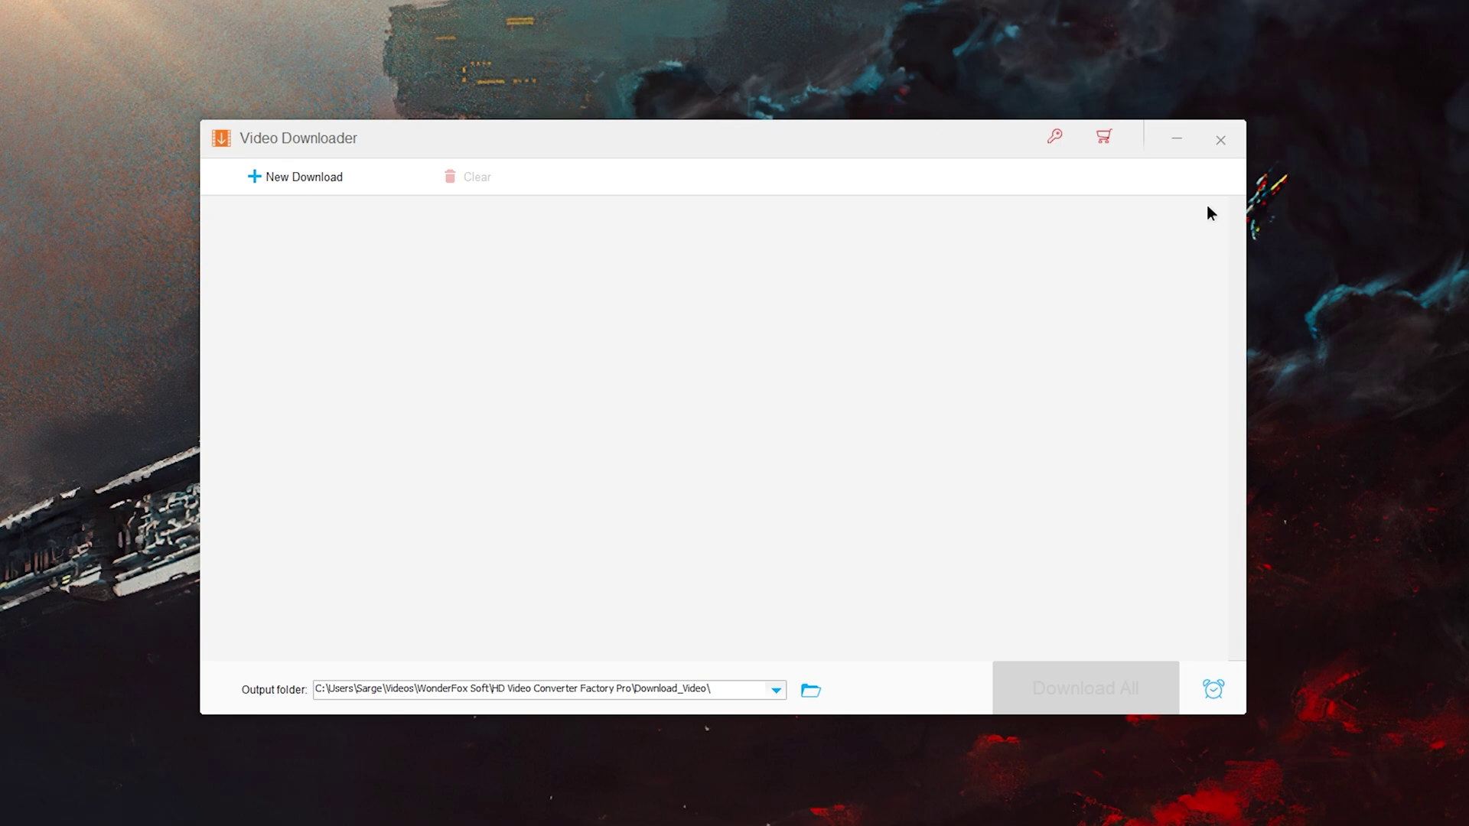
Step: Close the downloader and set the recorder to MP4, High Quality, 60 FPS, GPU acceleration on
click(1212, 142)
key(alt+F4)
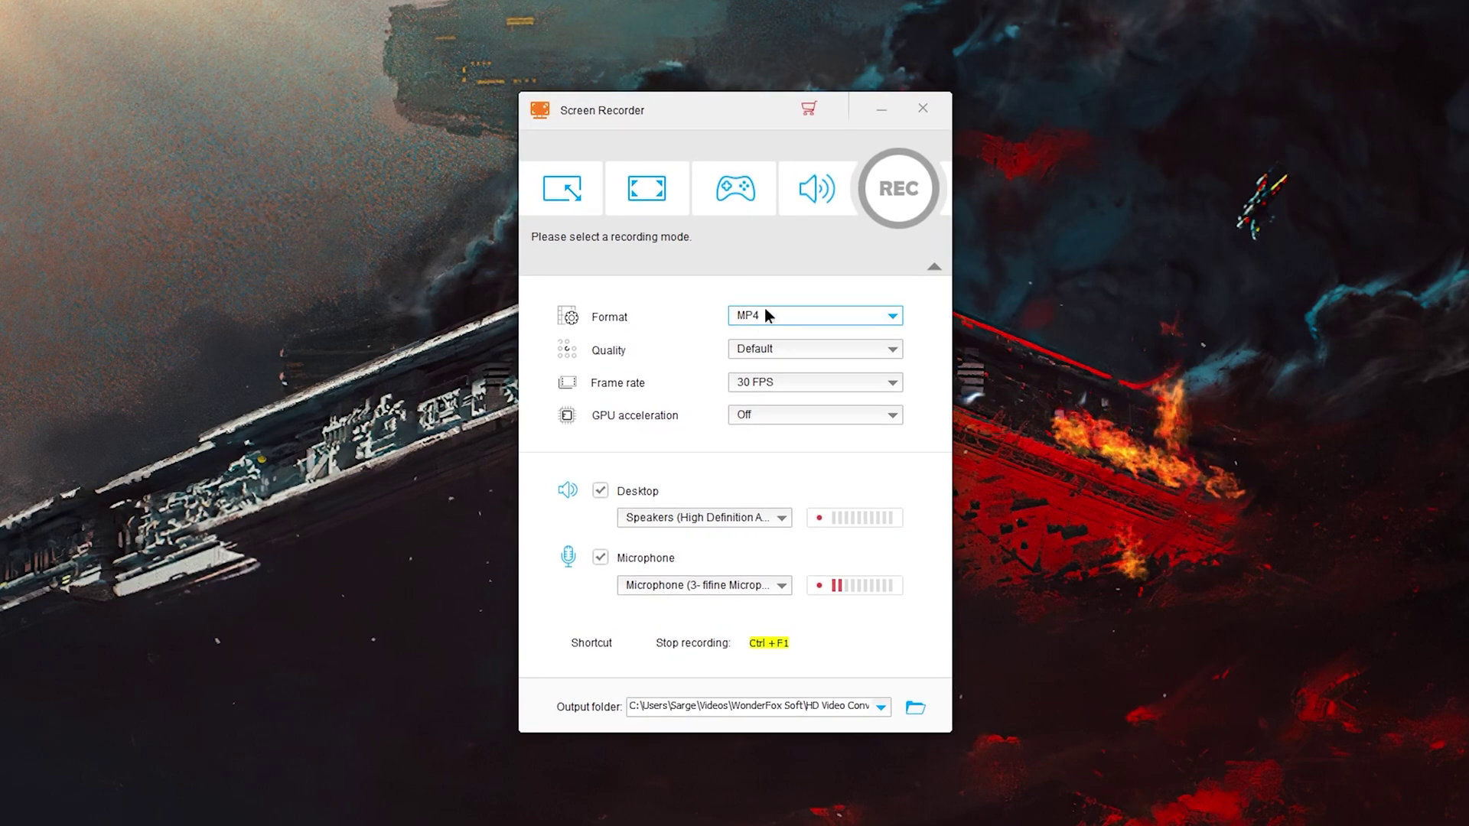
click(767, 313)
click(771, 346)
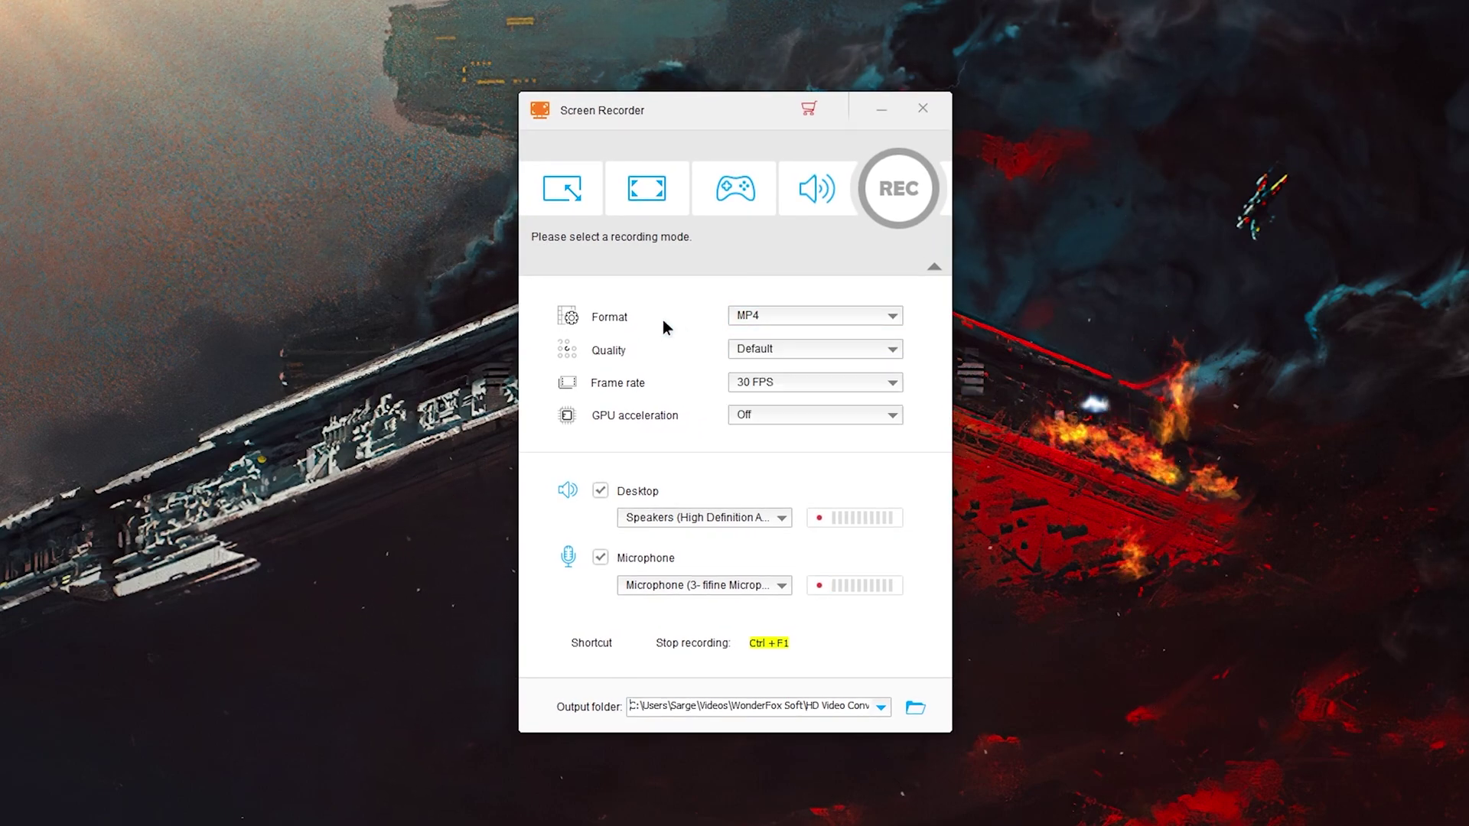
click(768, 348)
click(790, 430)
click(819, 383)
click(791, 459)
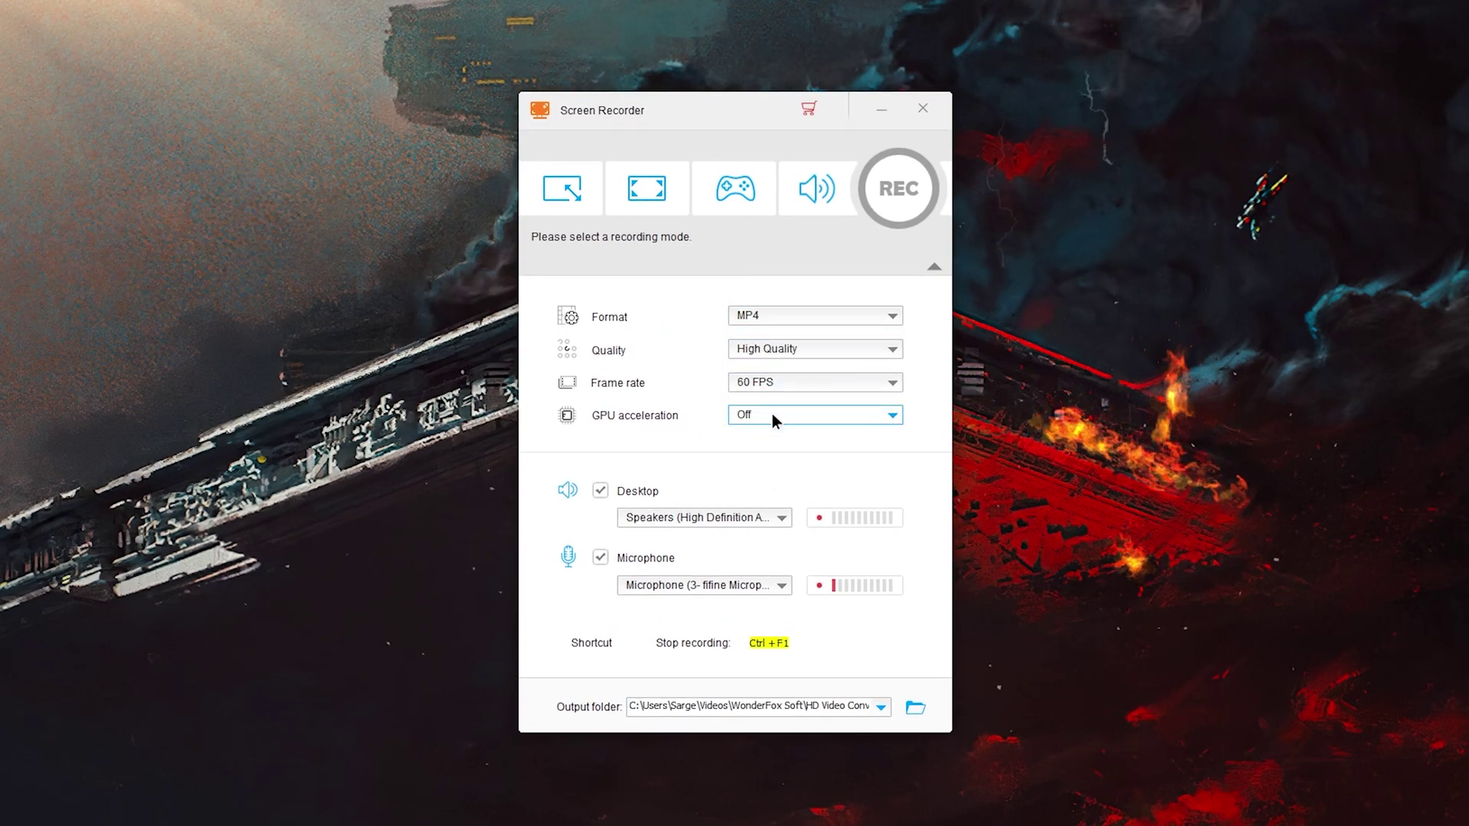
click(772, 414)
click(753, 441)
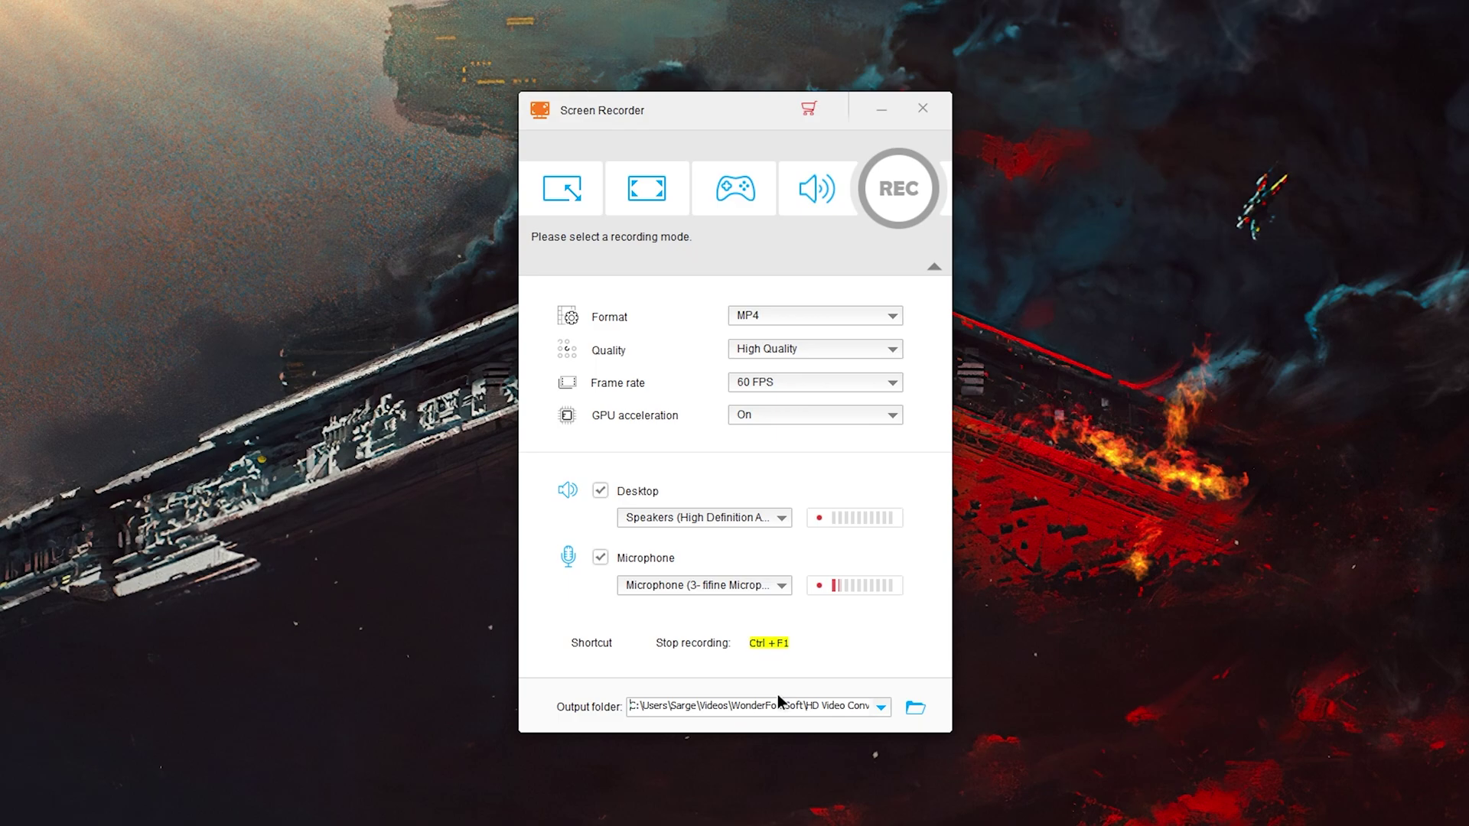
Step: Try the full screen, game and audio-only modes, ending on window recording mode
click(663, 171)
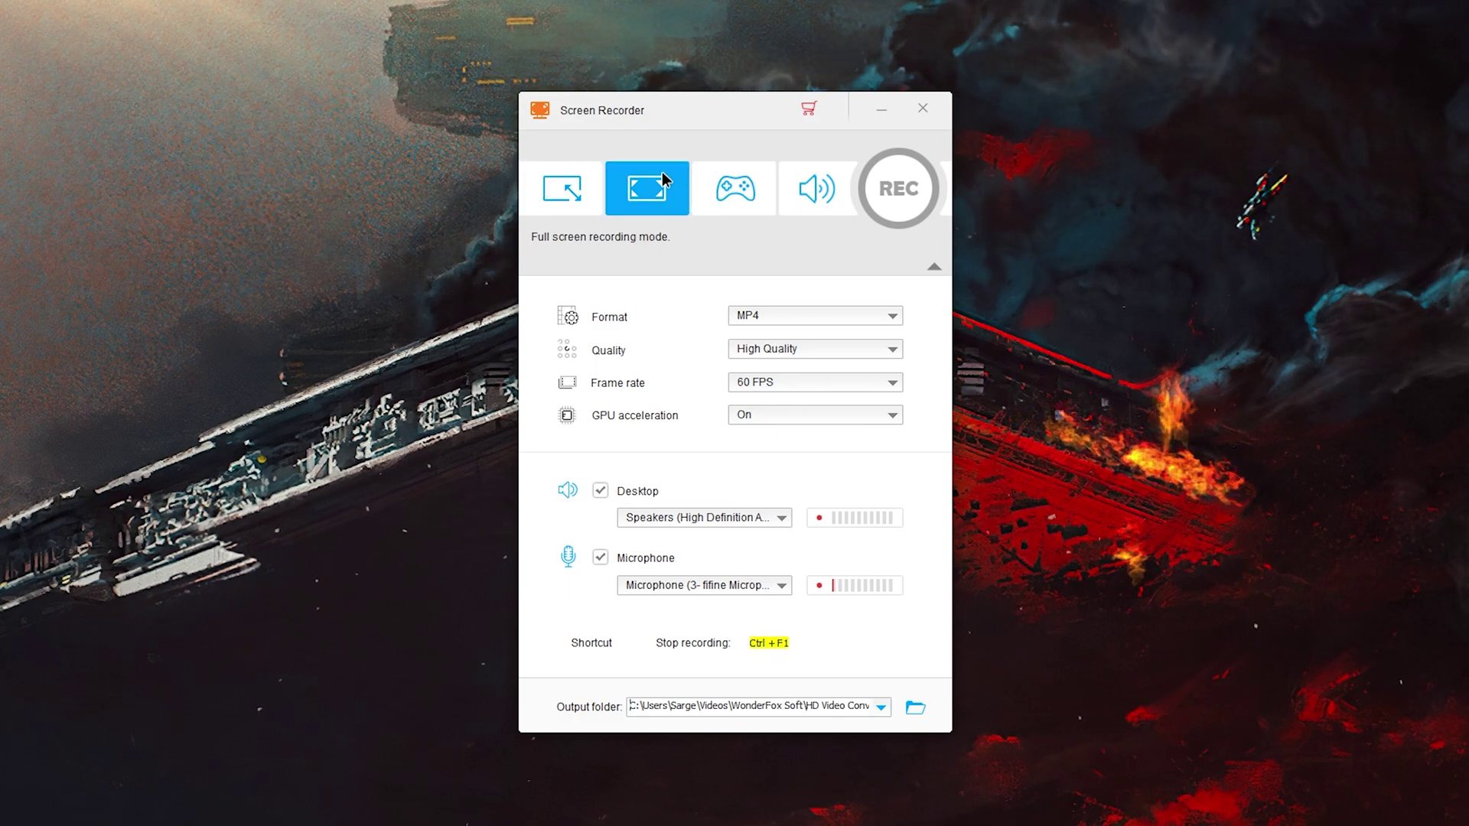
click(748, 190)
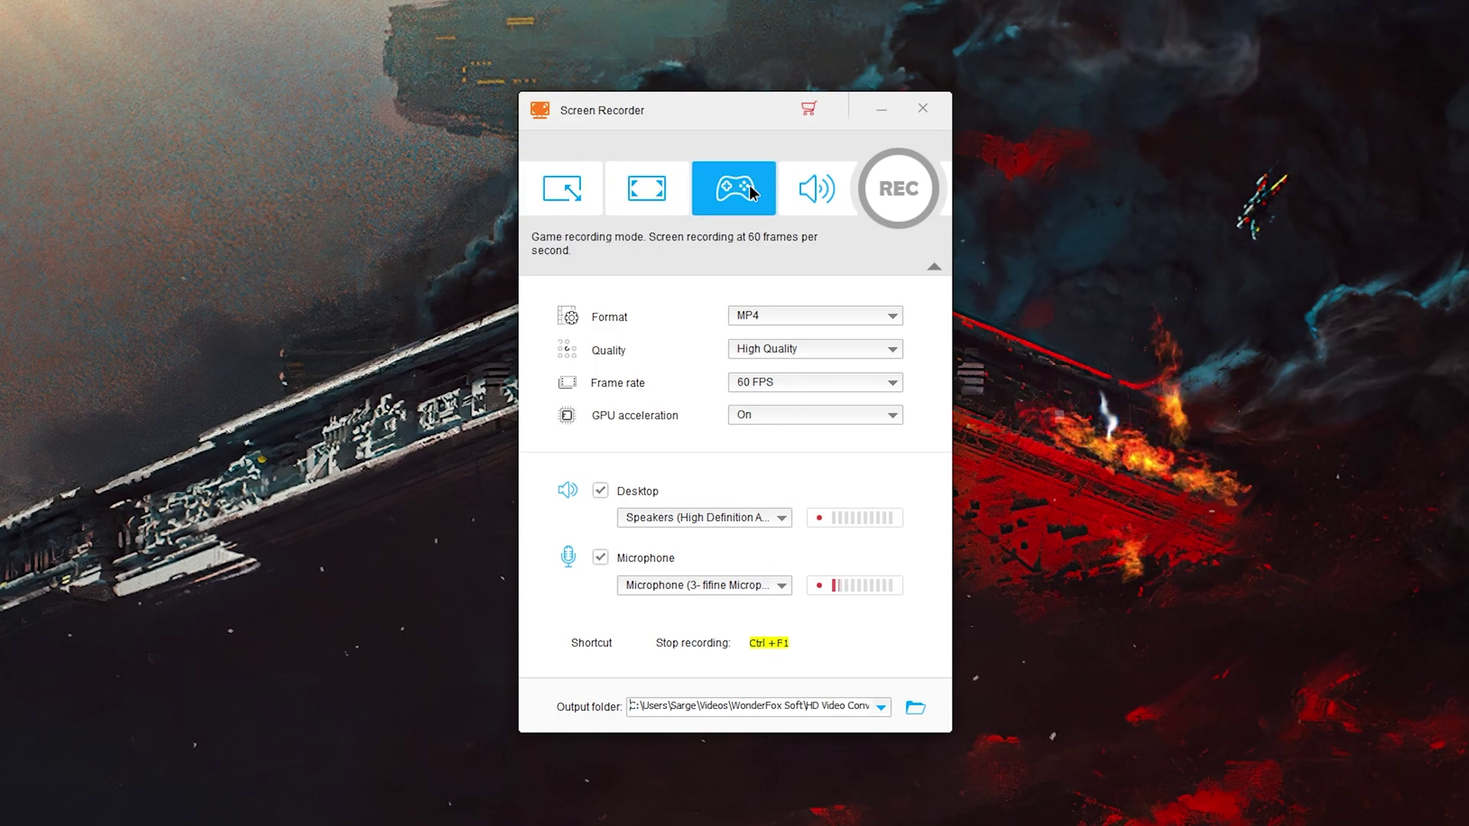
click(798, 183)
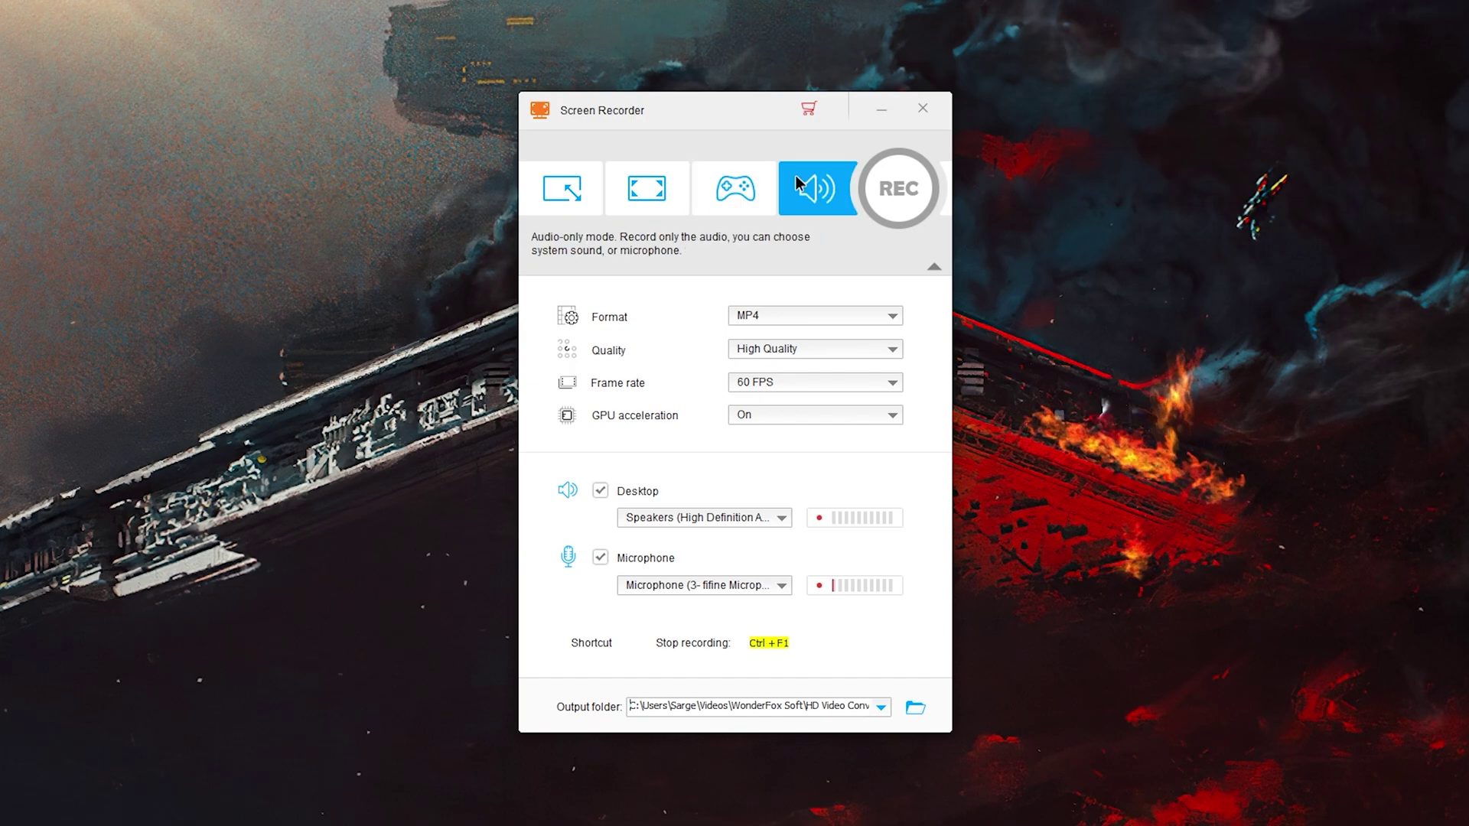
click(593, 199)
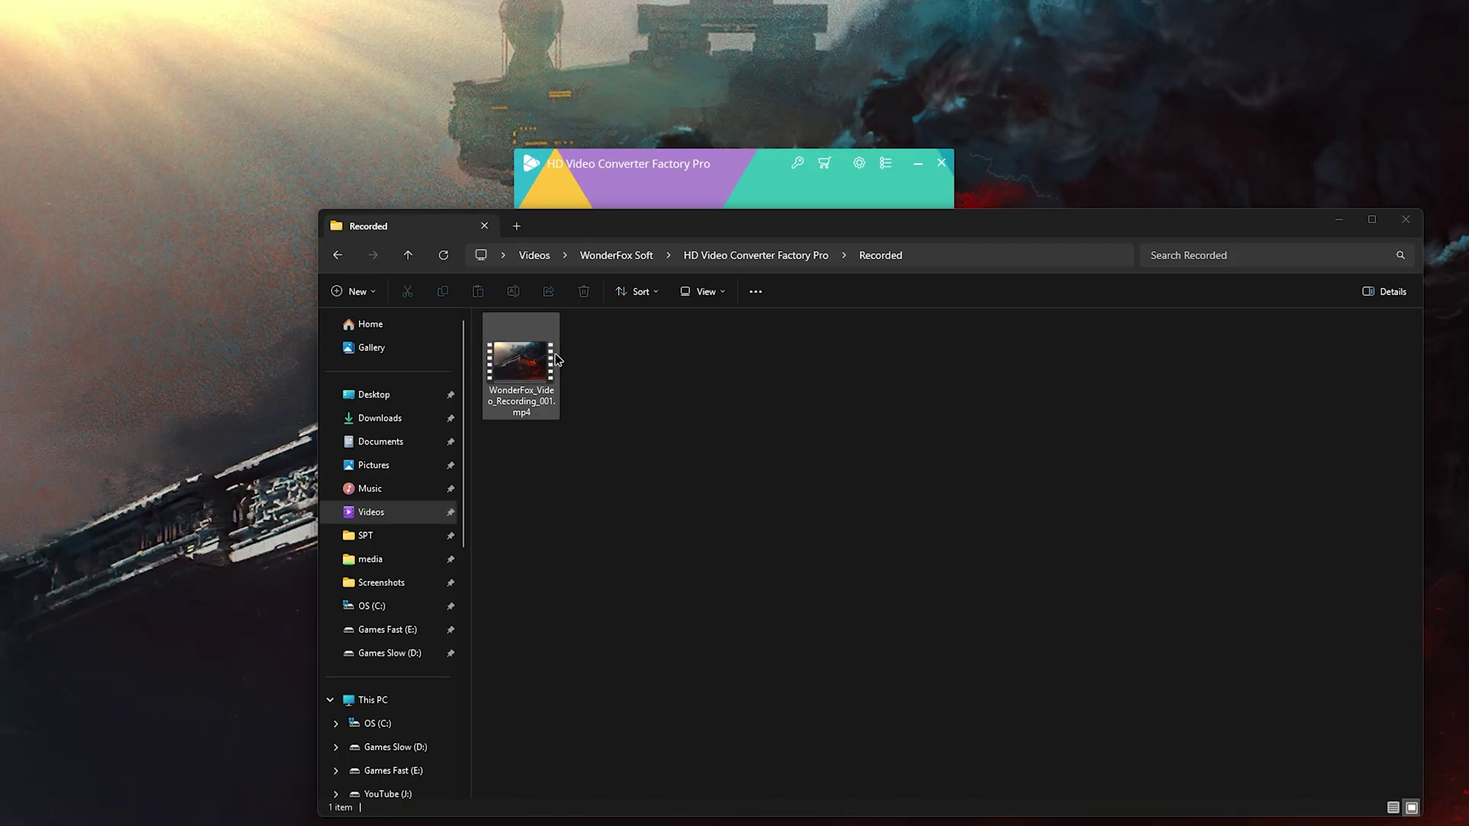
Step: Open WonderFox_Video_Recording_001.mp4 from the Recorded folder in the media player
double_click(557, 359)
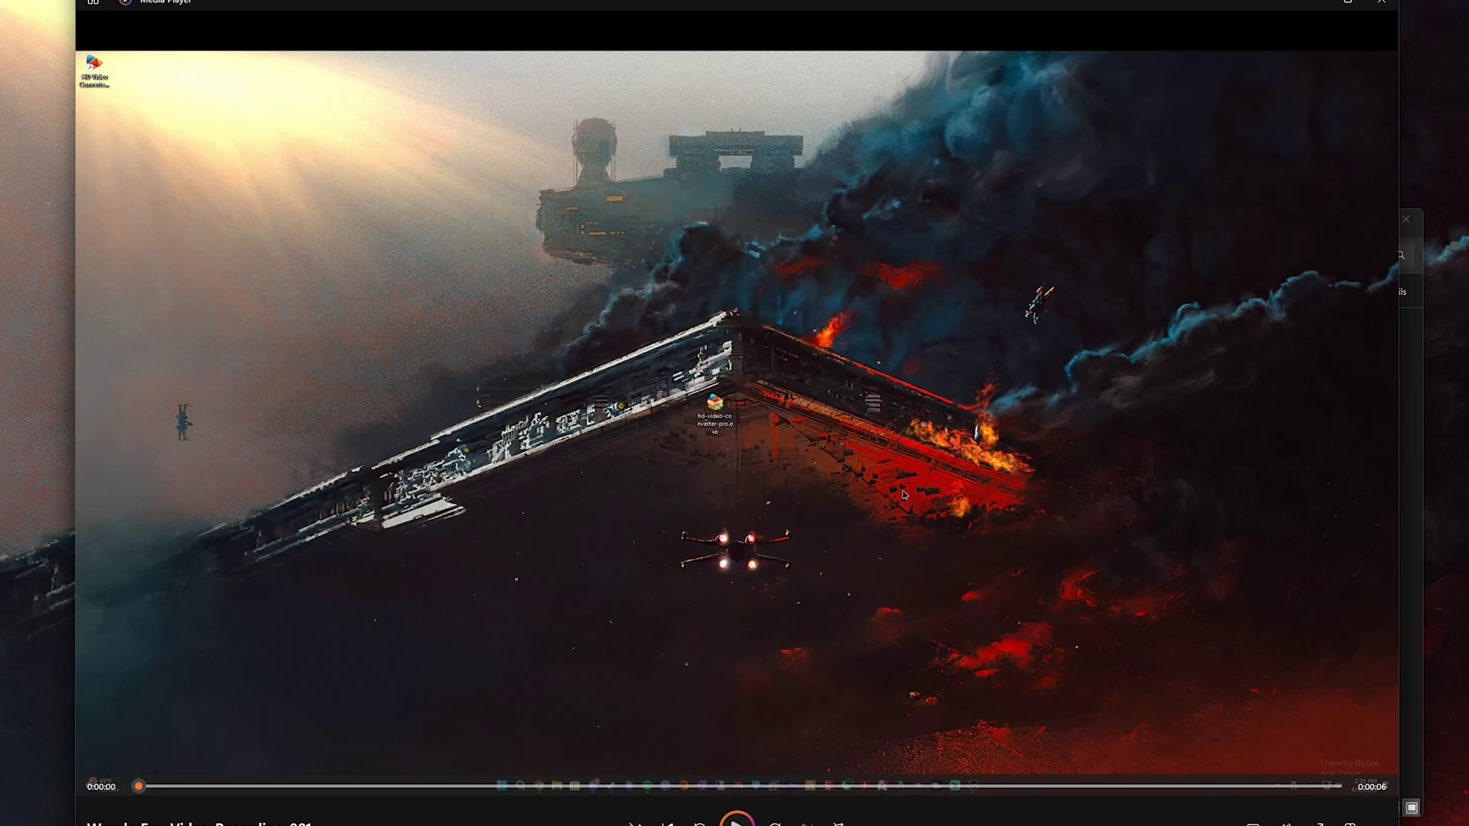
Step: Play WonderFox_Video_Recording_001.mp4 full screen, exit full screen, and replay it from the start
key(space)
key(F11)
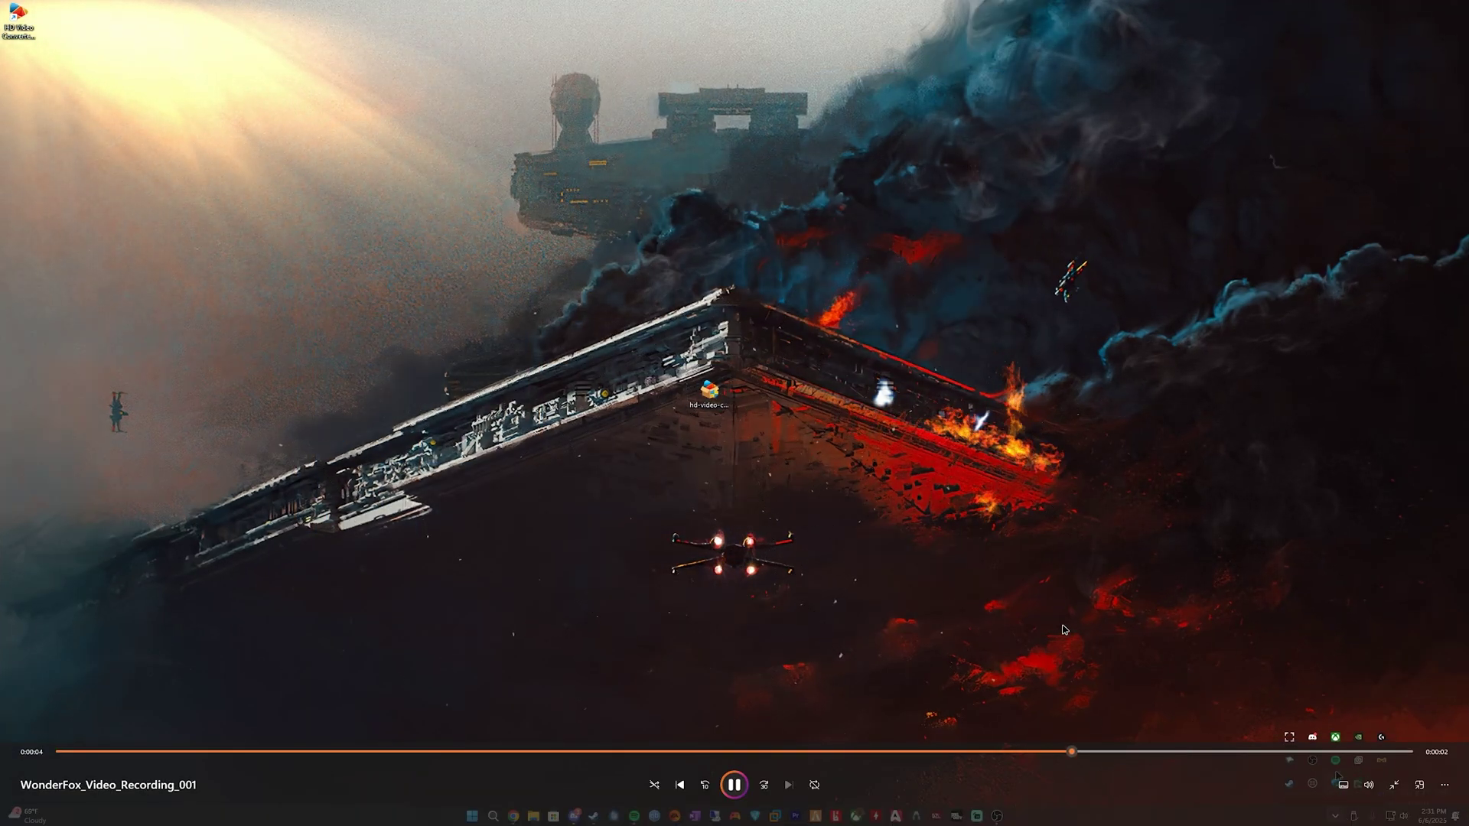
key(Escape)
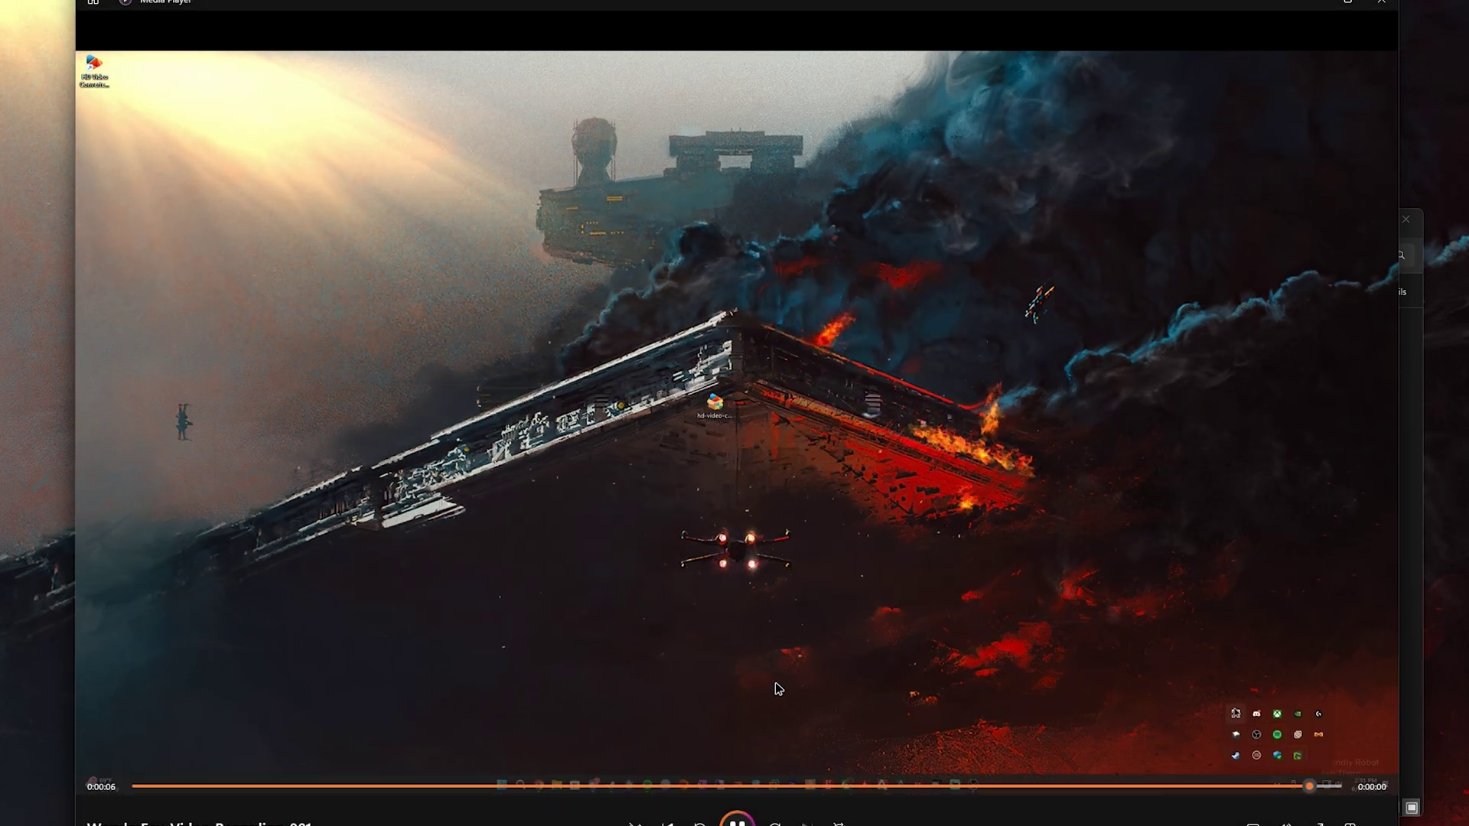
click(611, 696)
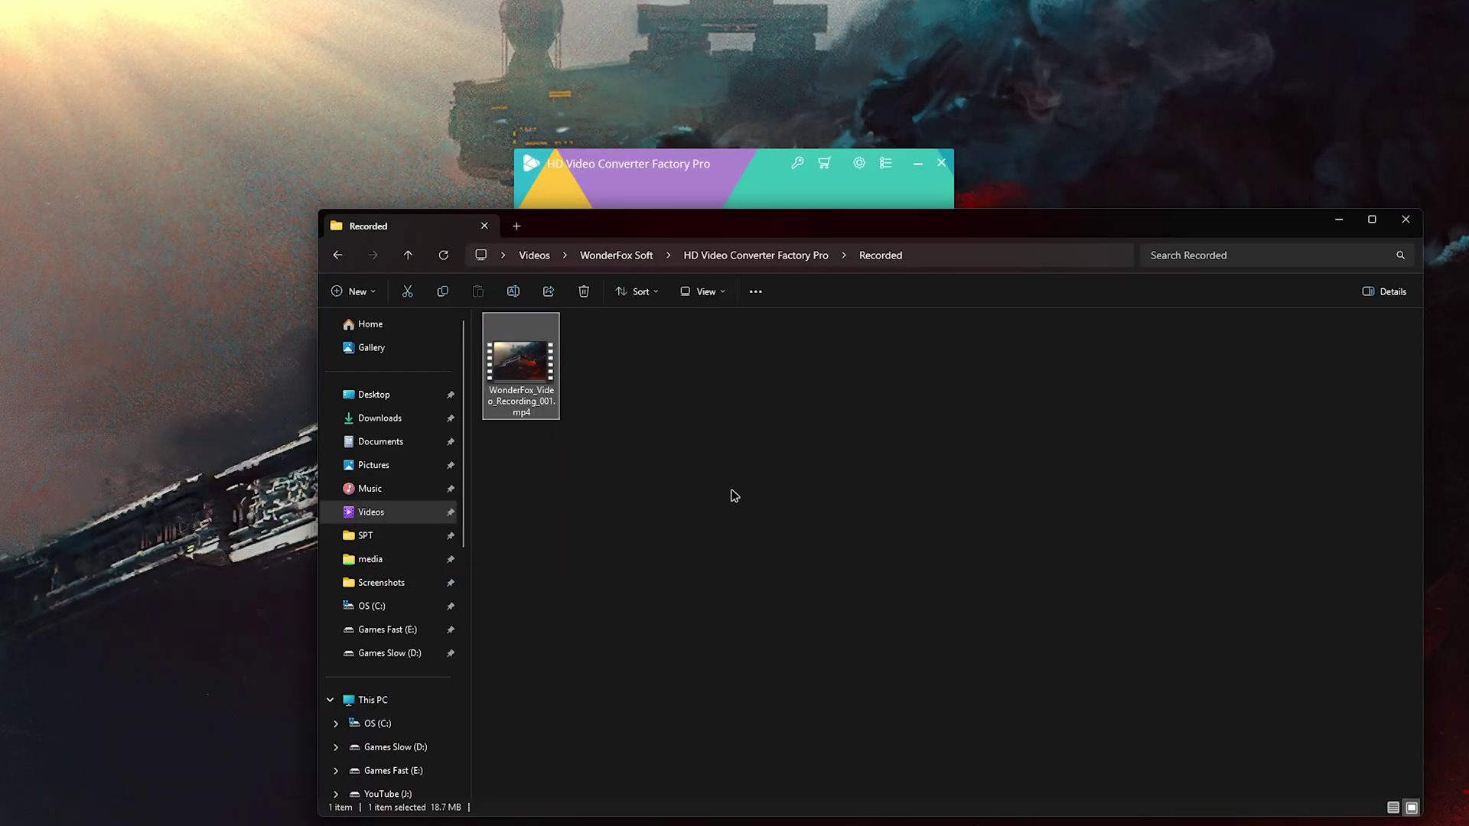
Step: Replay the recording, then preview and close GIF Maker's Convert Video to GIF tool
double_click(535, 383)
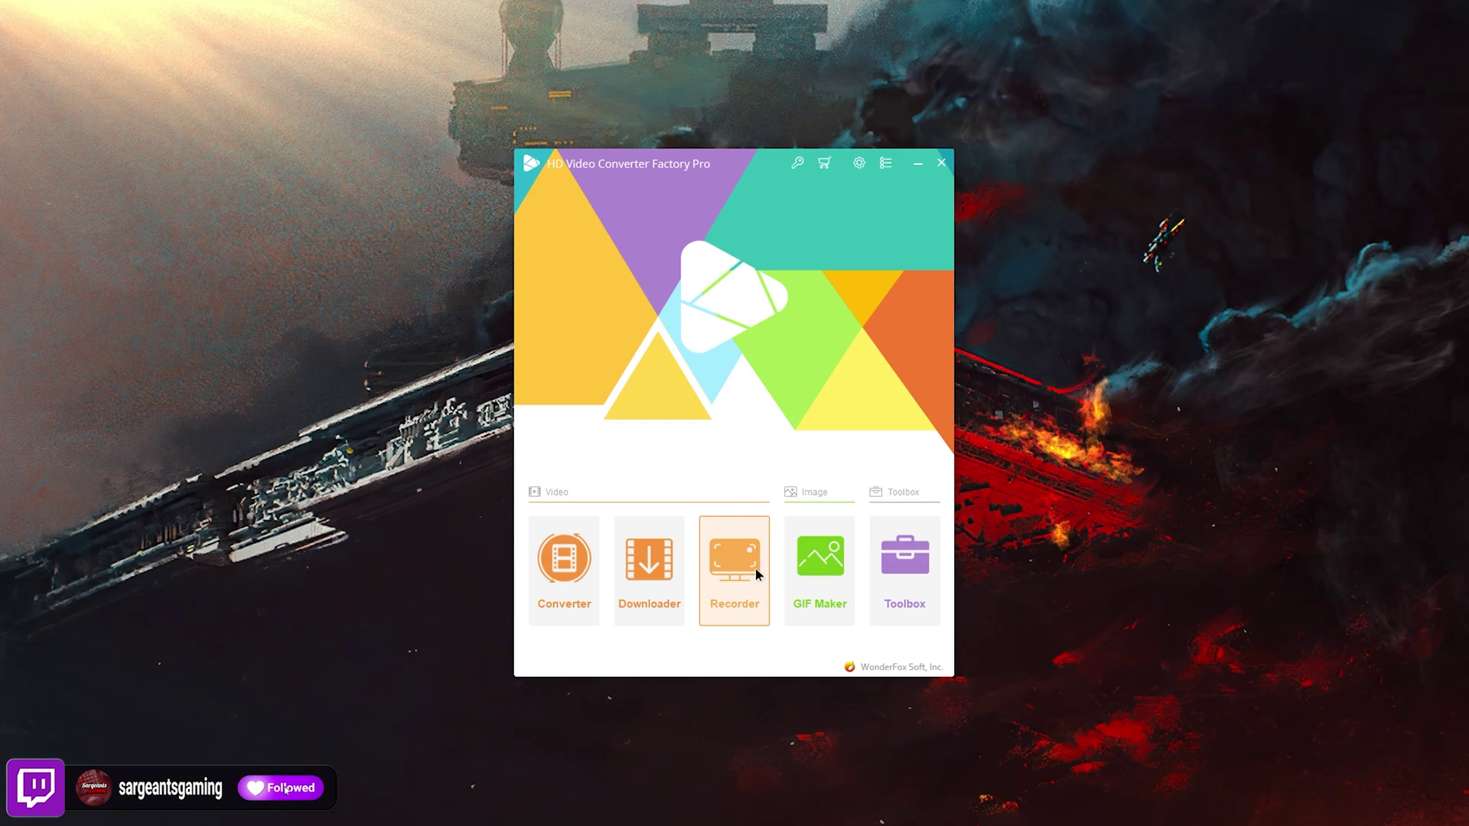
click(819, 566)
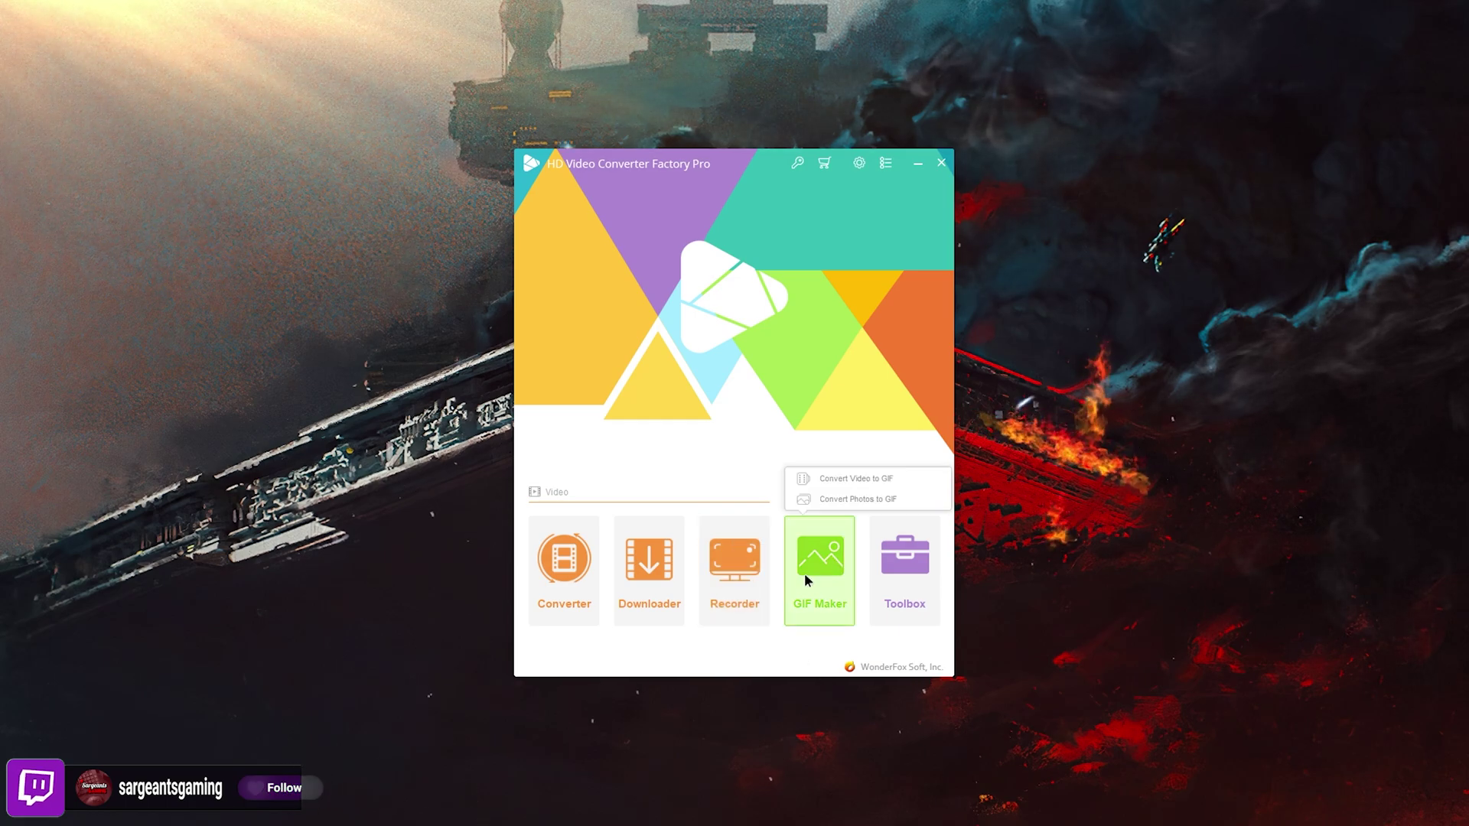
click(852, 480)
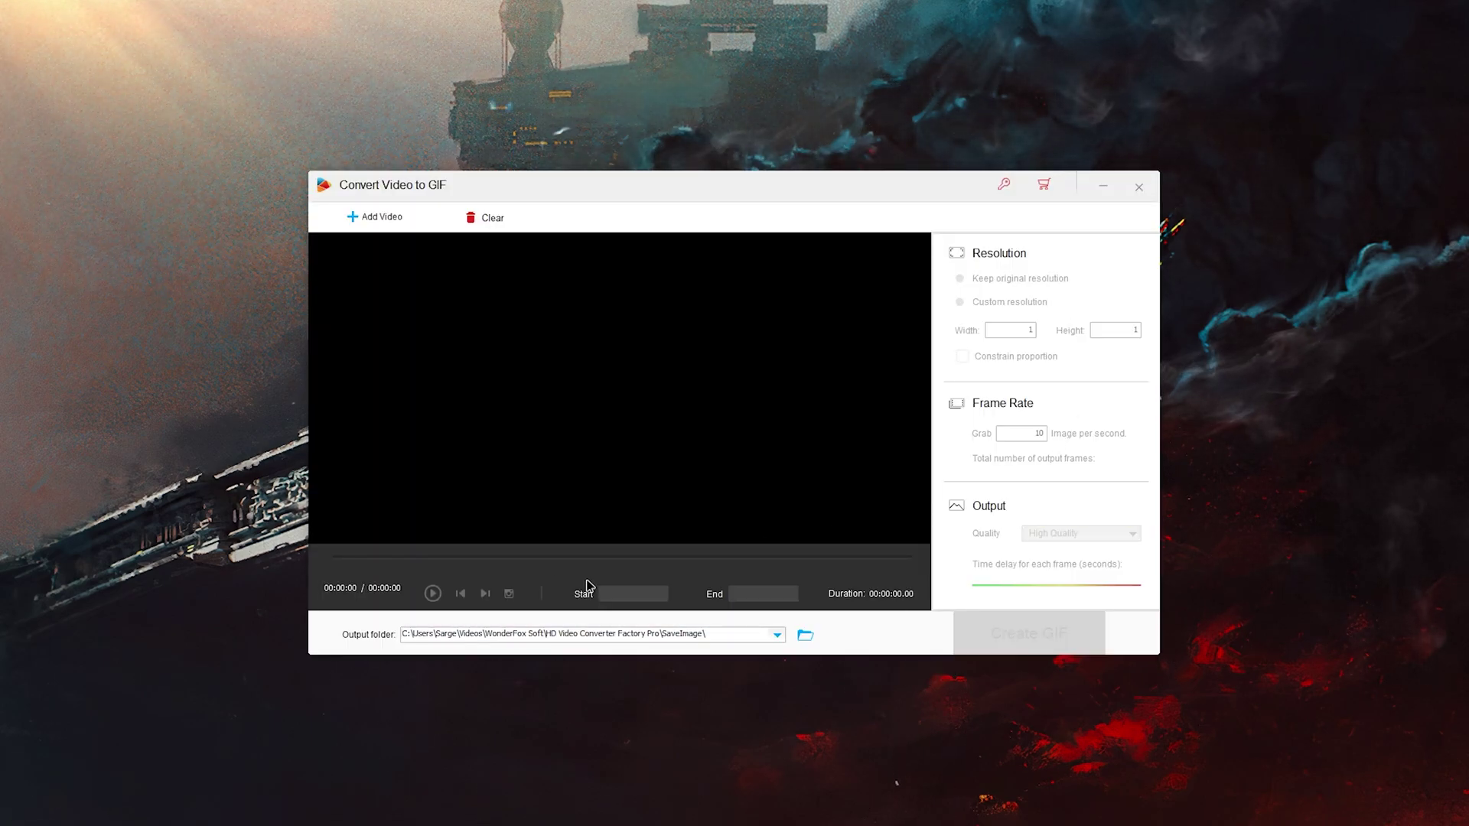
click(1139, 187)
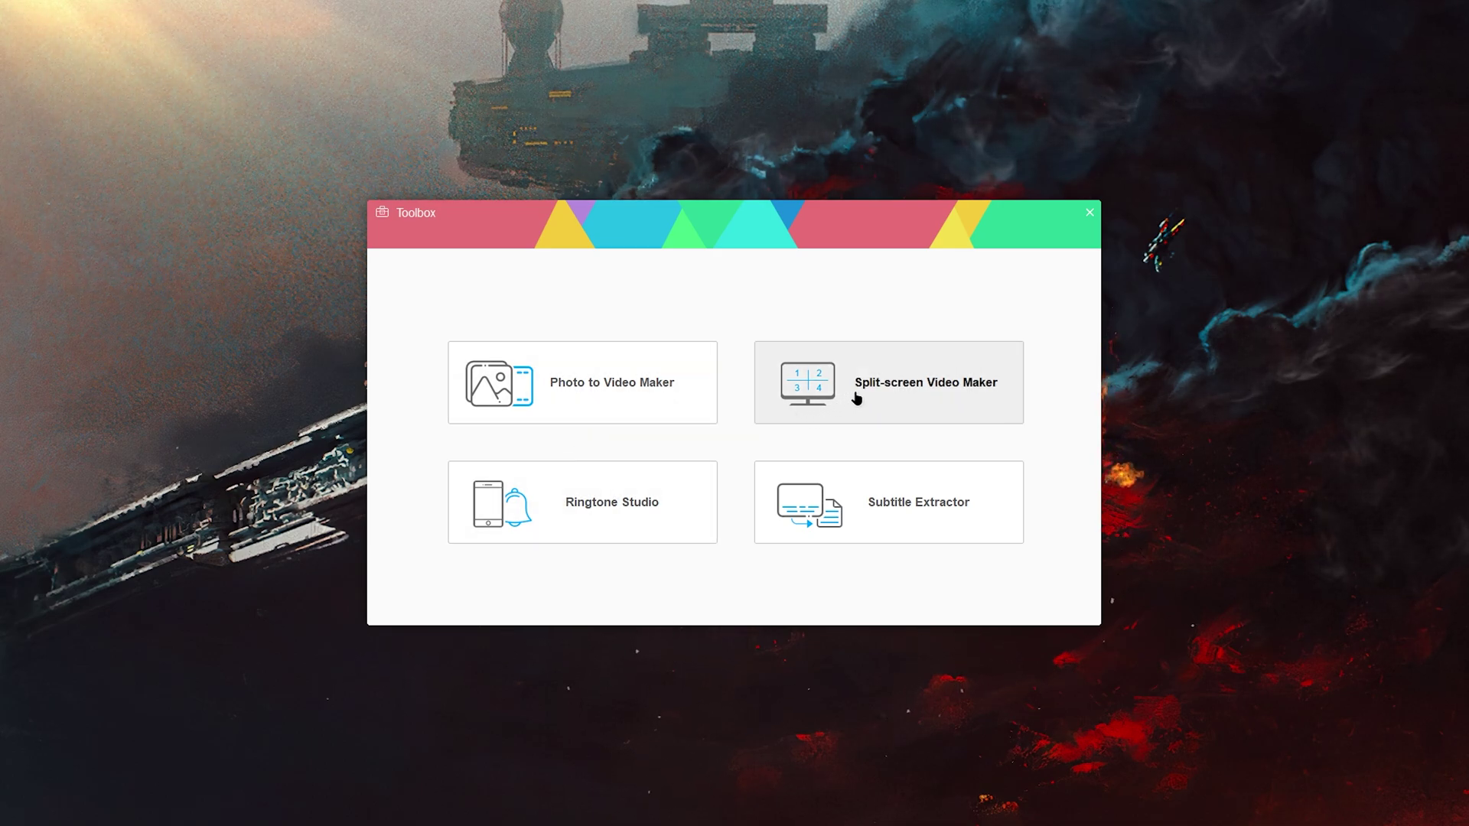
Step: Preview the Toolbox's Ringtone Studio and Subtitle Extractor, then close the Toolbox
click(624, 518)
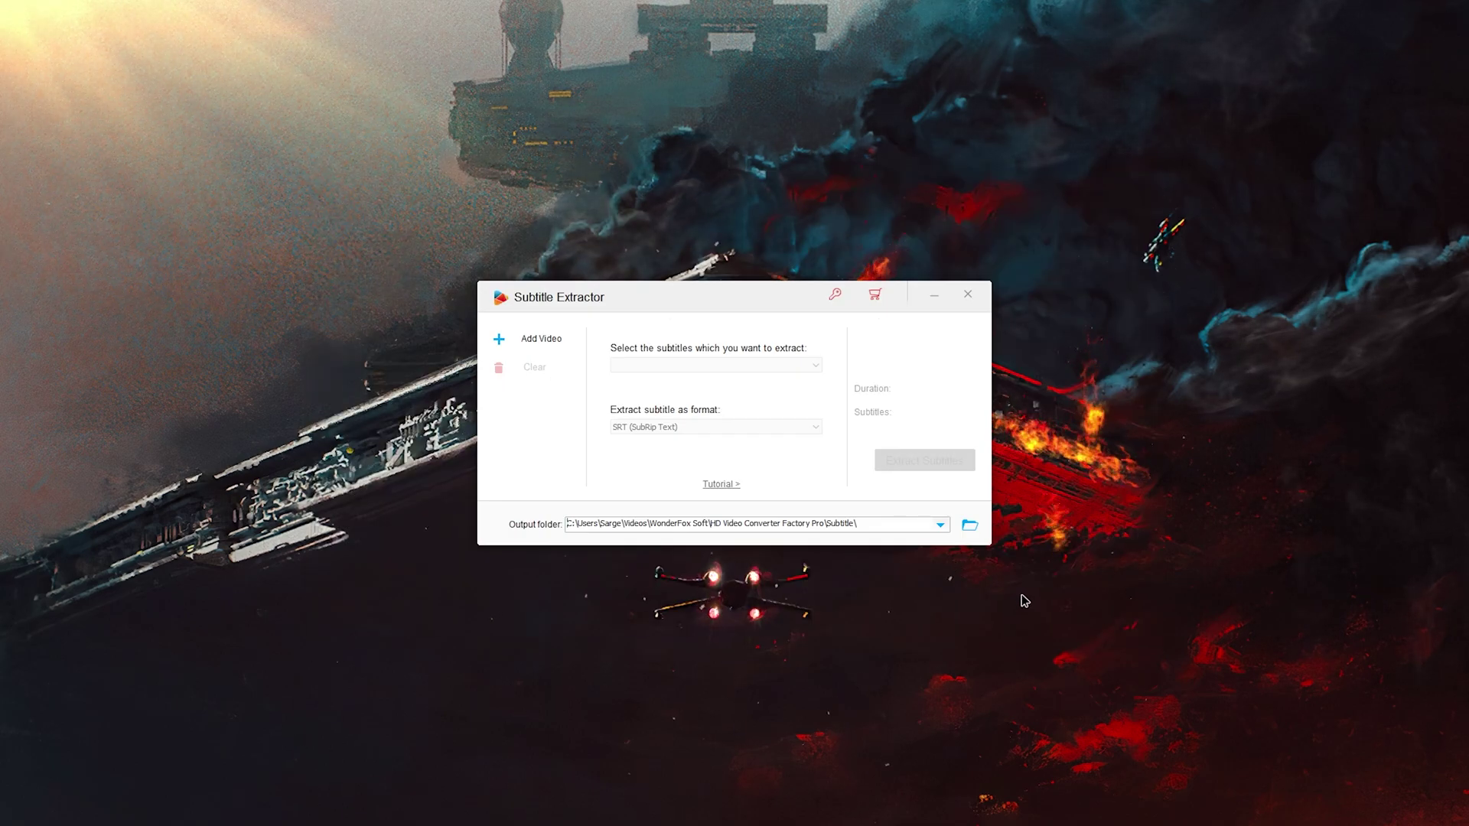
click(968, 293)
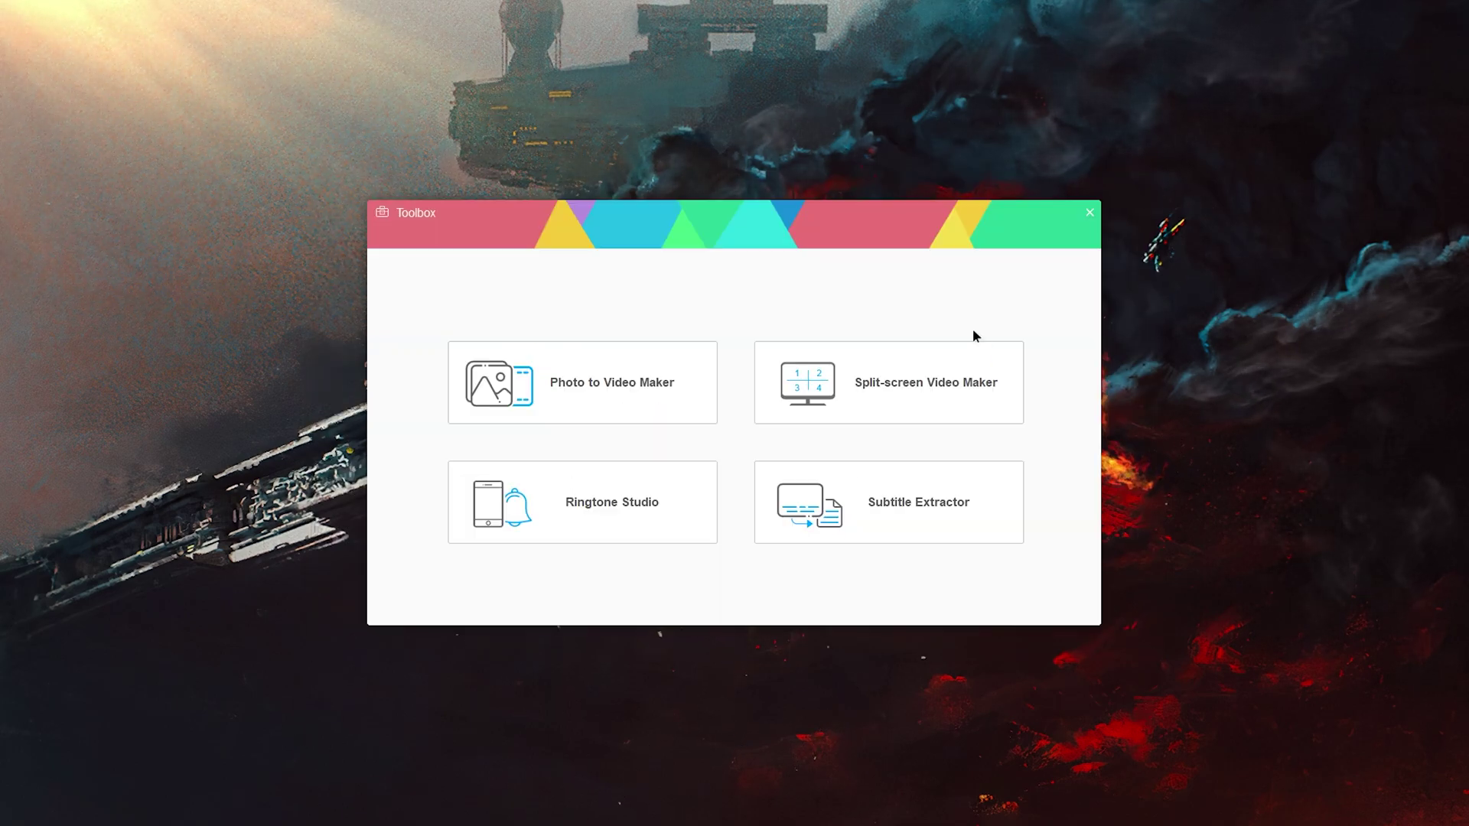
click(1088, 215)
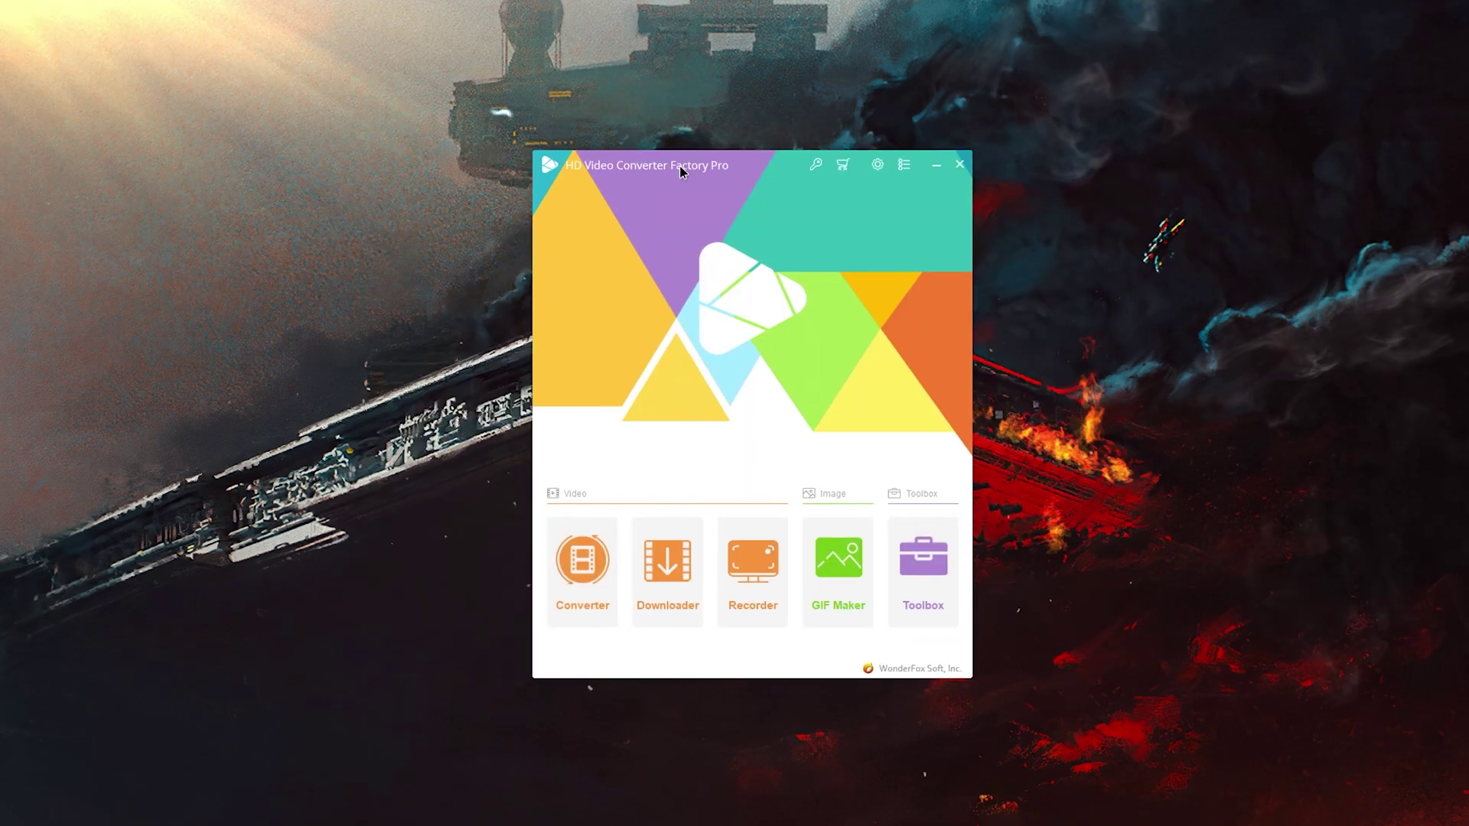
drag(660, 161, 663, 170)
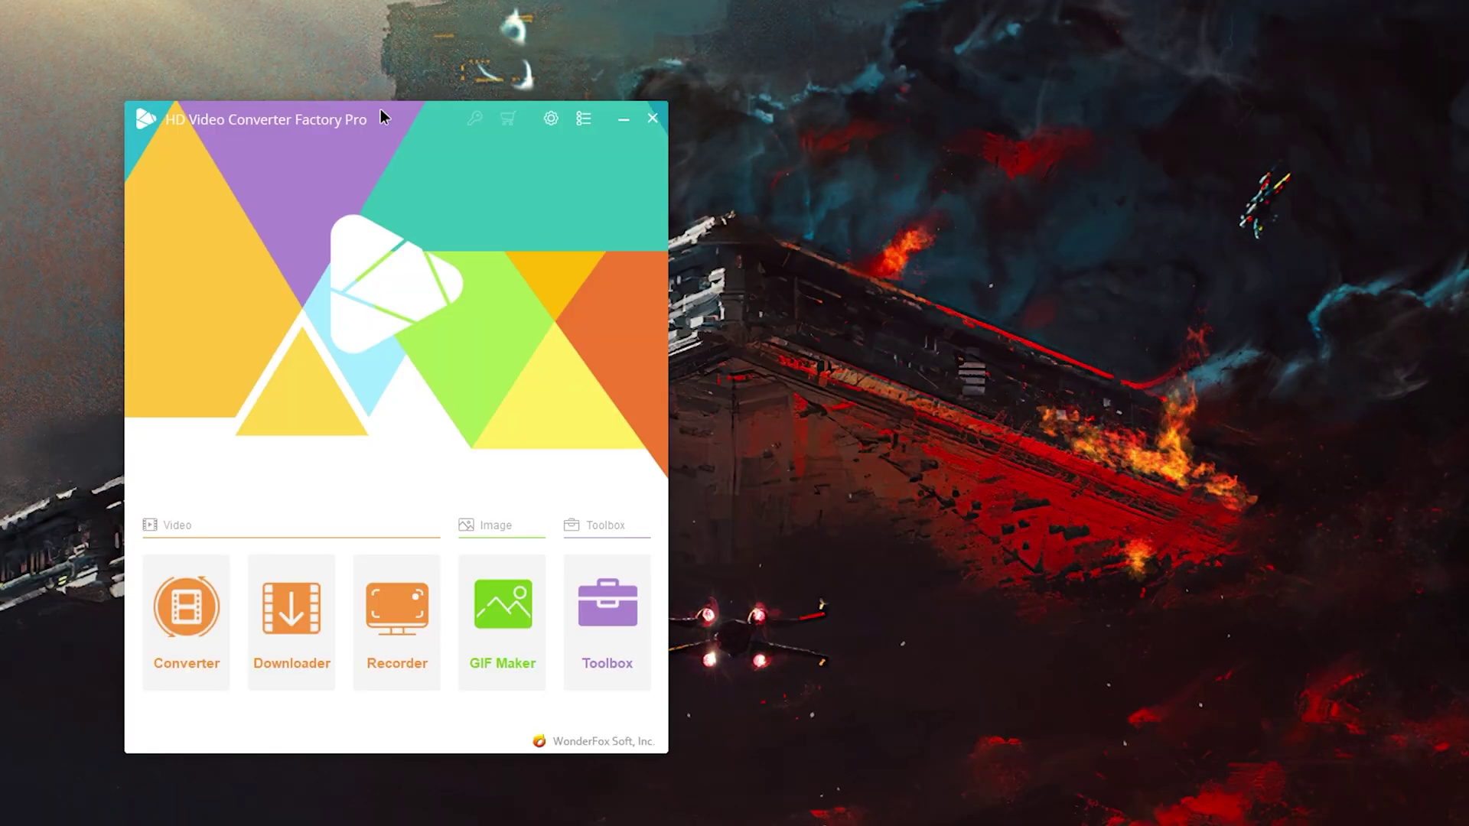
drag(380, 107, 699, 130)
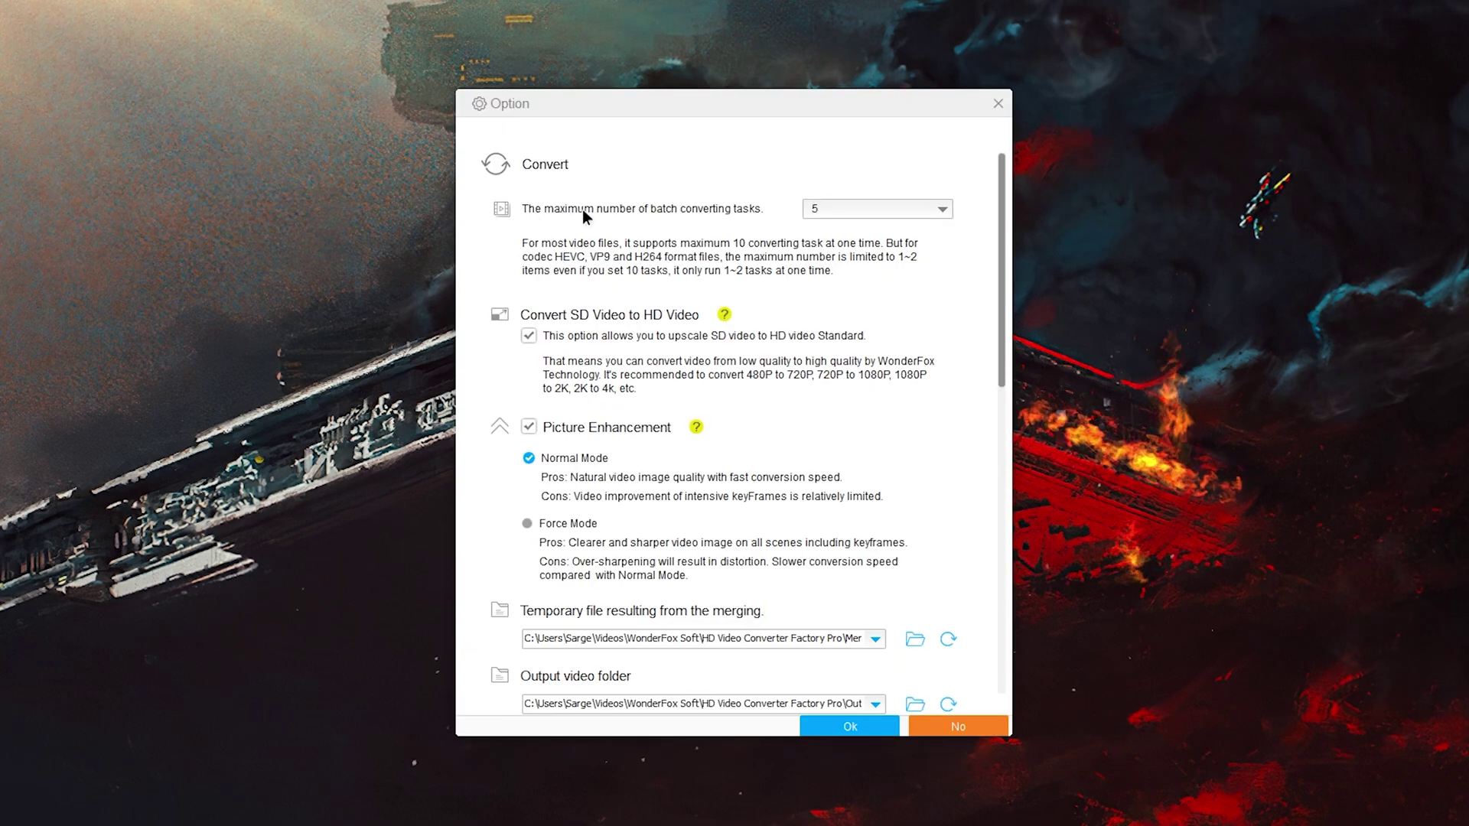
Step: Scroll through the Option dialog and reselect Normal Mode for Picture Enhancement
scroll(673, 367, down, 1)
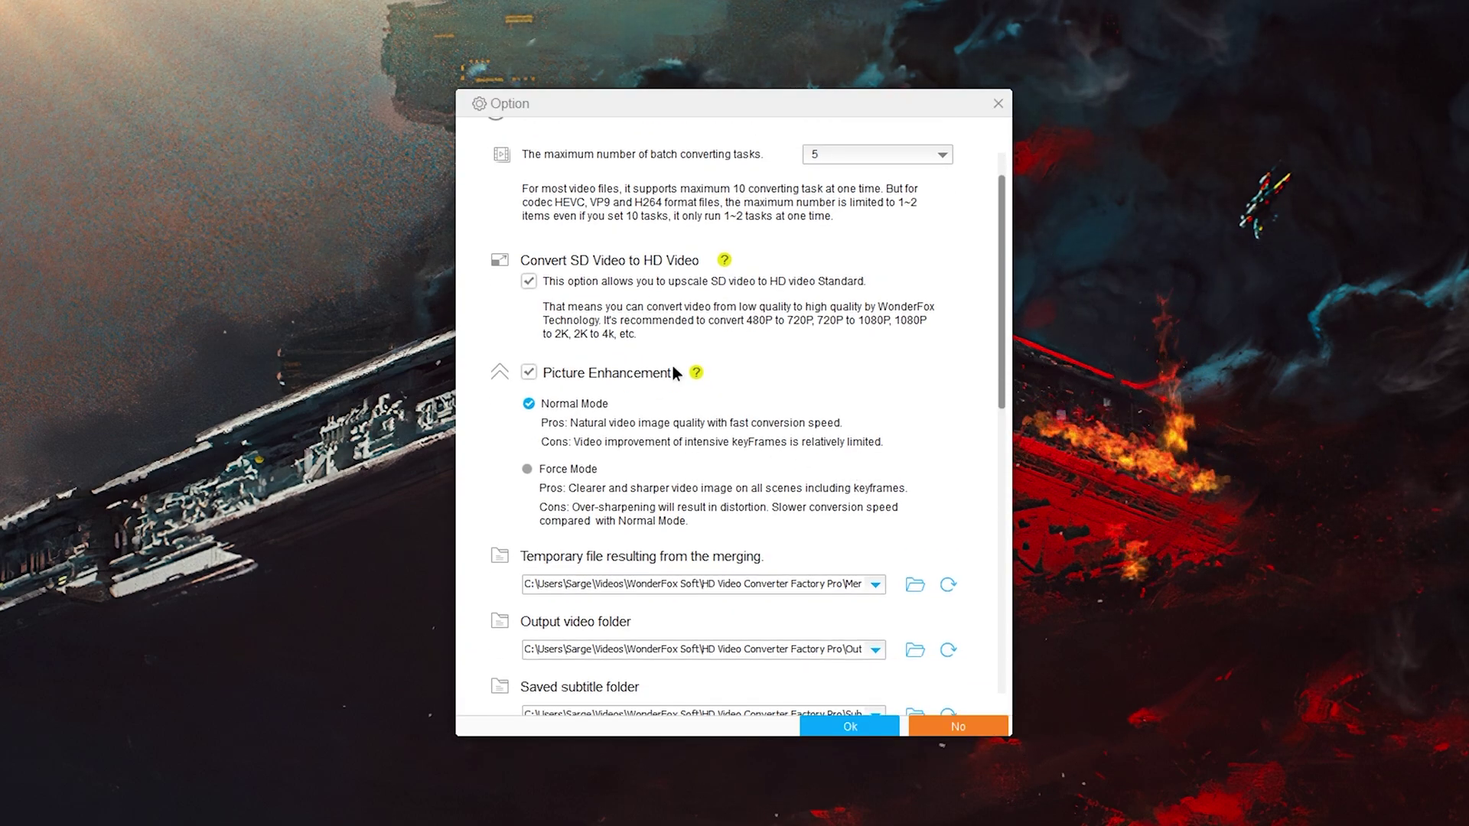
scroll(552, 312, down, 1)
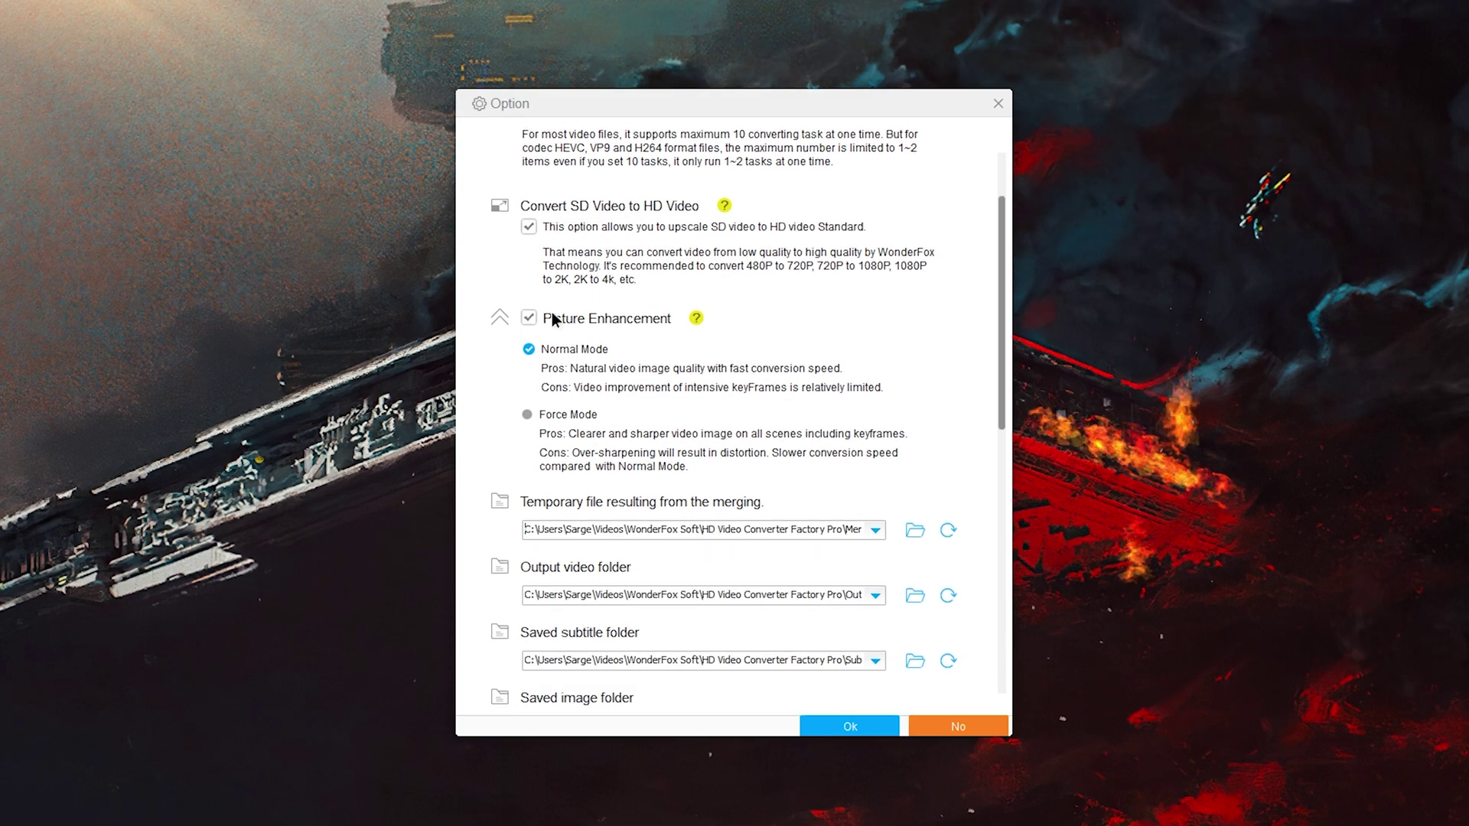
scroll(585, 436, down, 1)
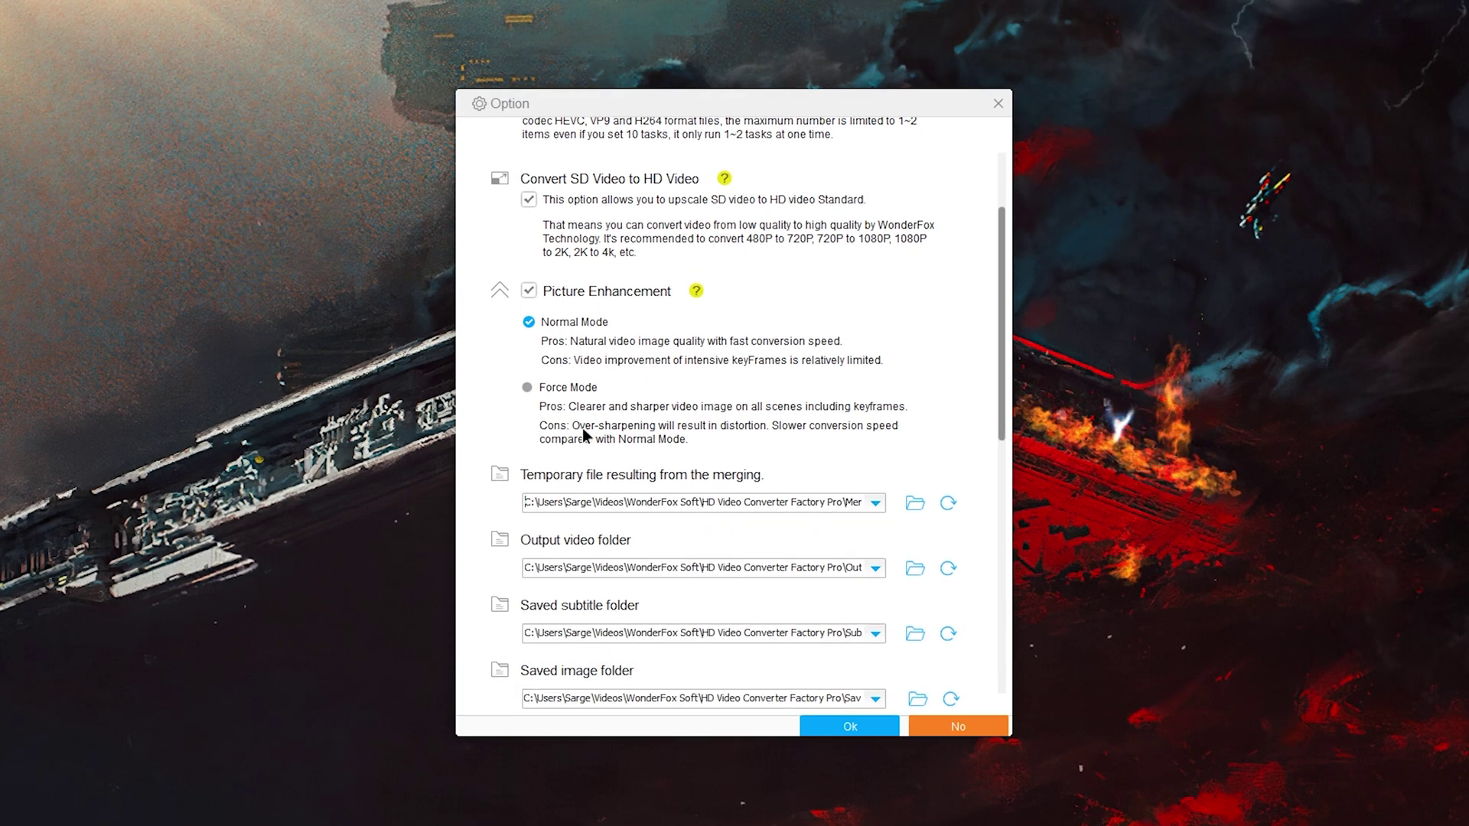
click(534, 319)
Step: Scroll down to the Download section and cancel a trial download-folder selection
scroll(528, 367, down, 2)
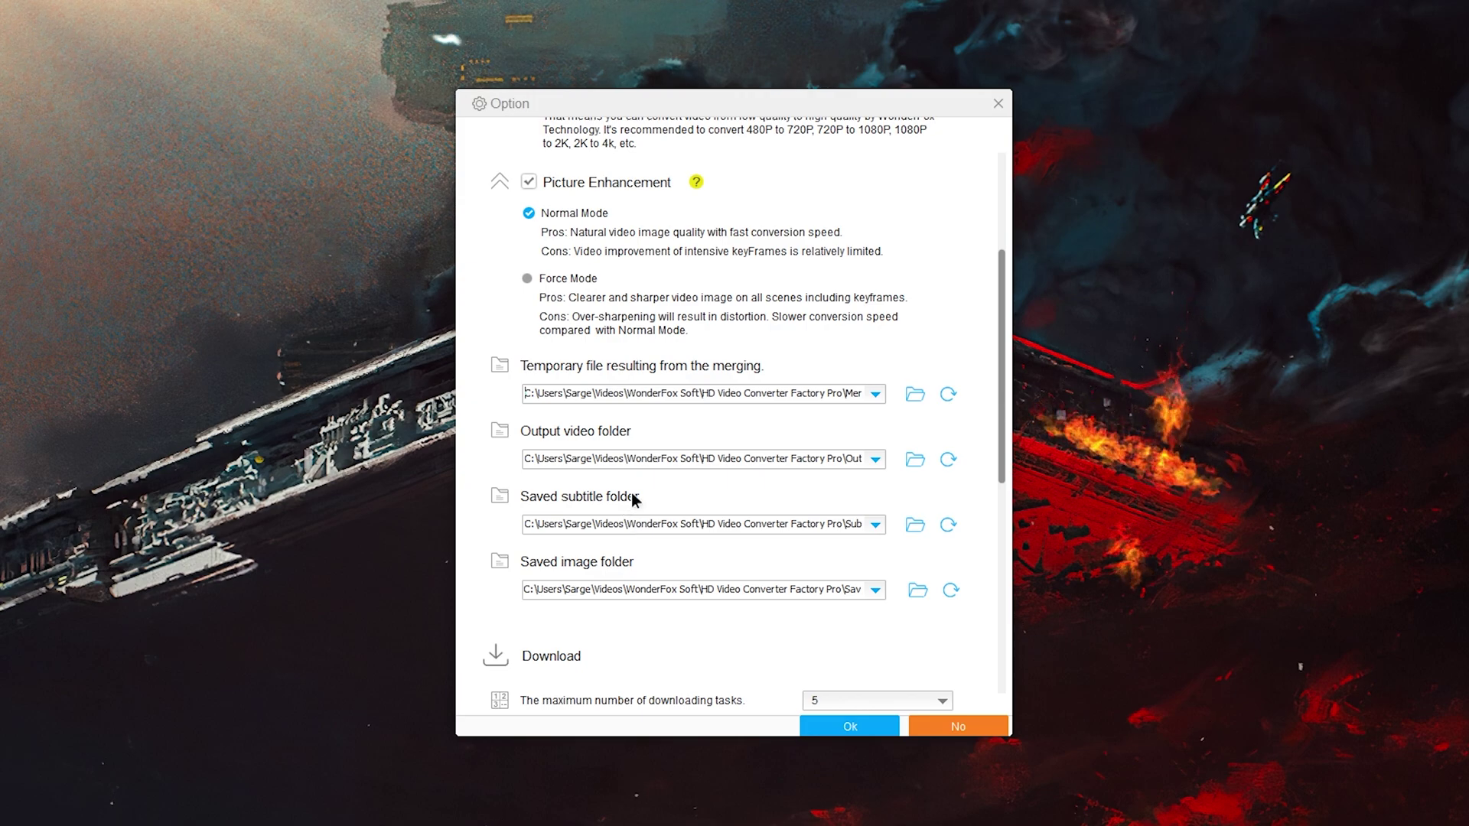
scroll(829, 561, down, 1)
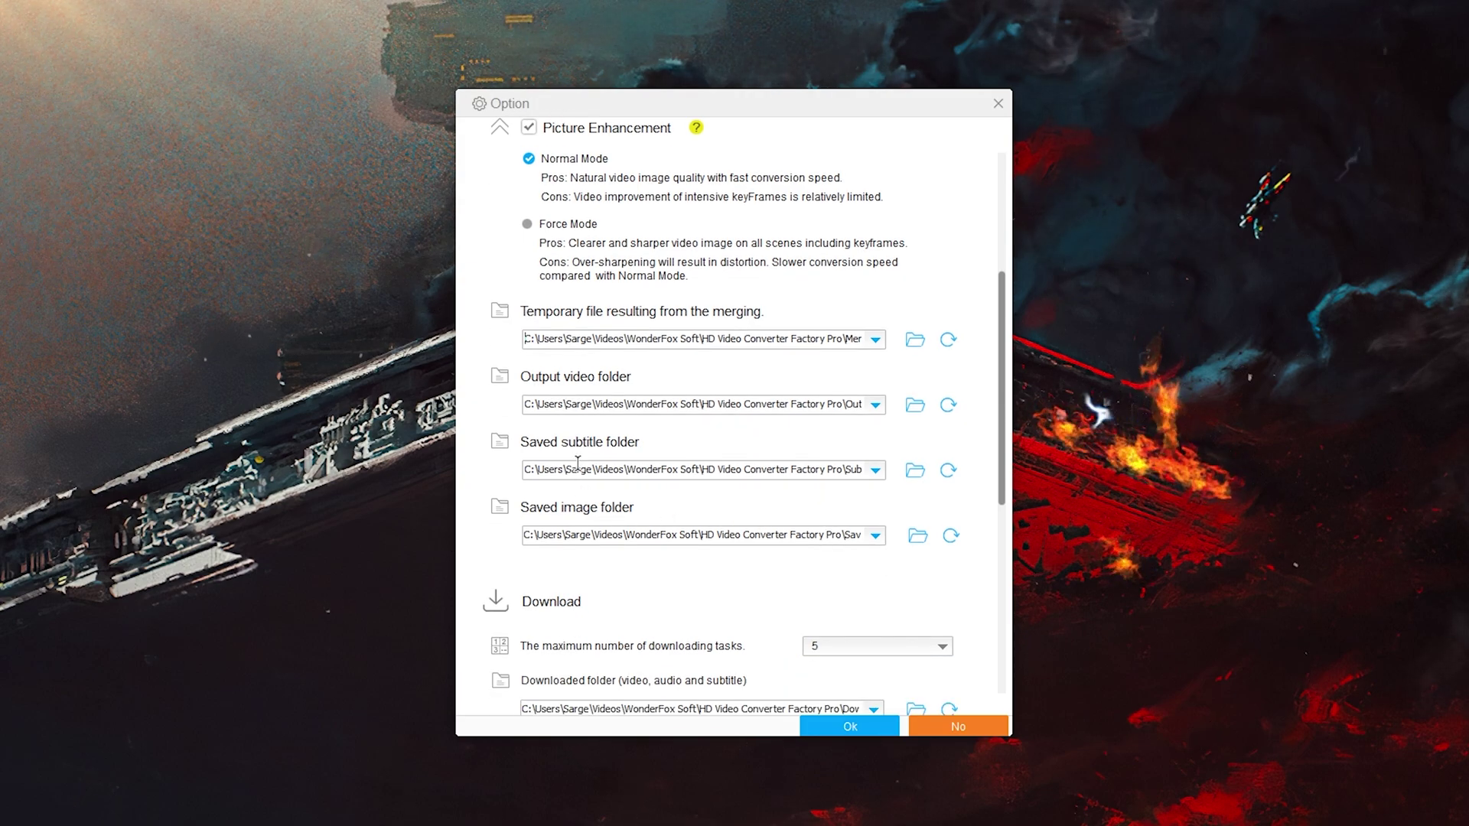
scroll(735, 646, down, 3)
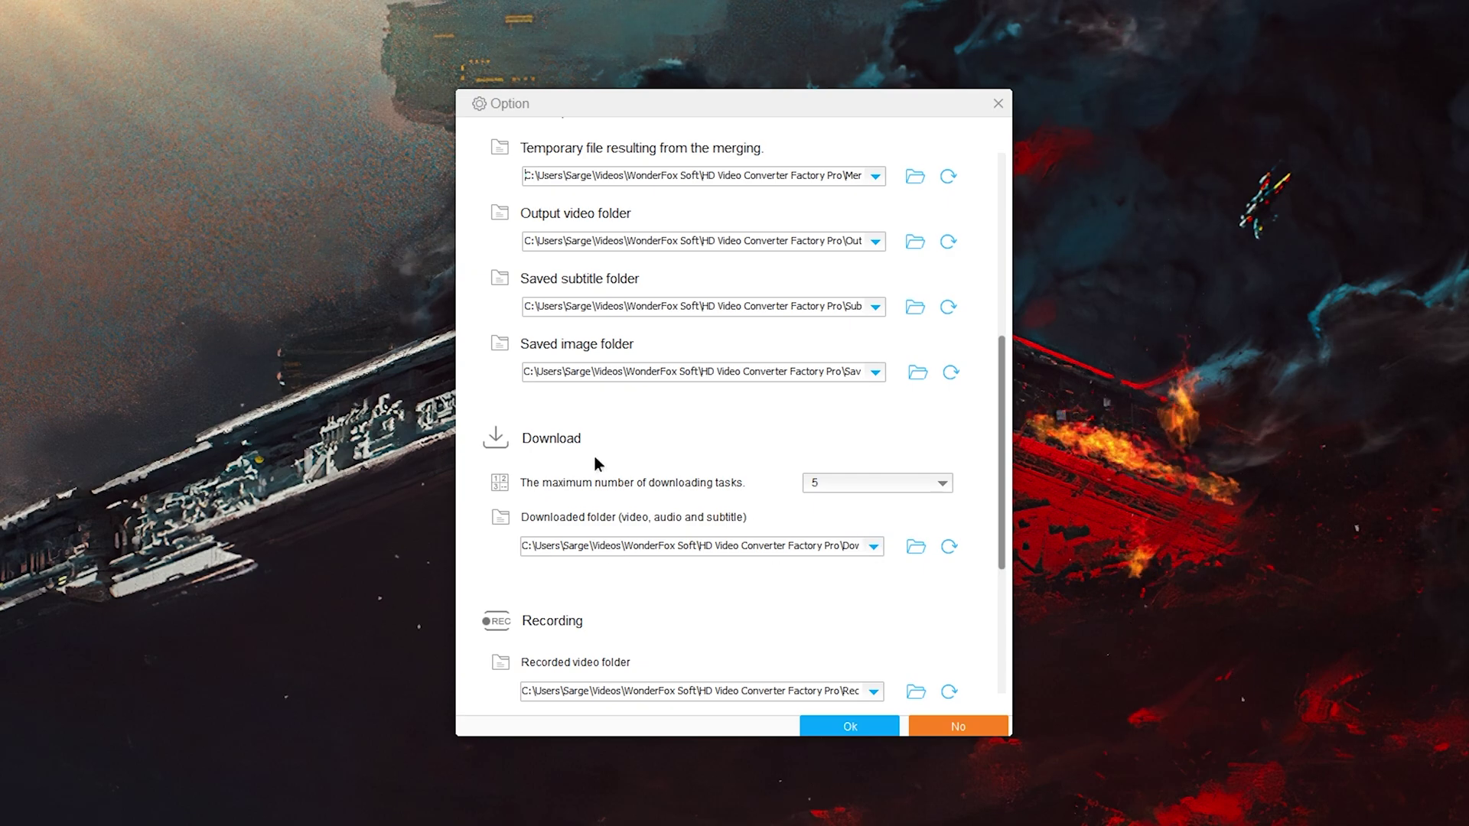
click(915, 546)
key(Escape)
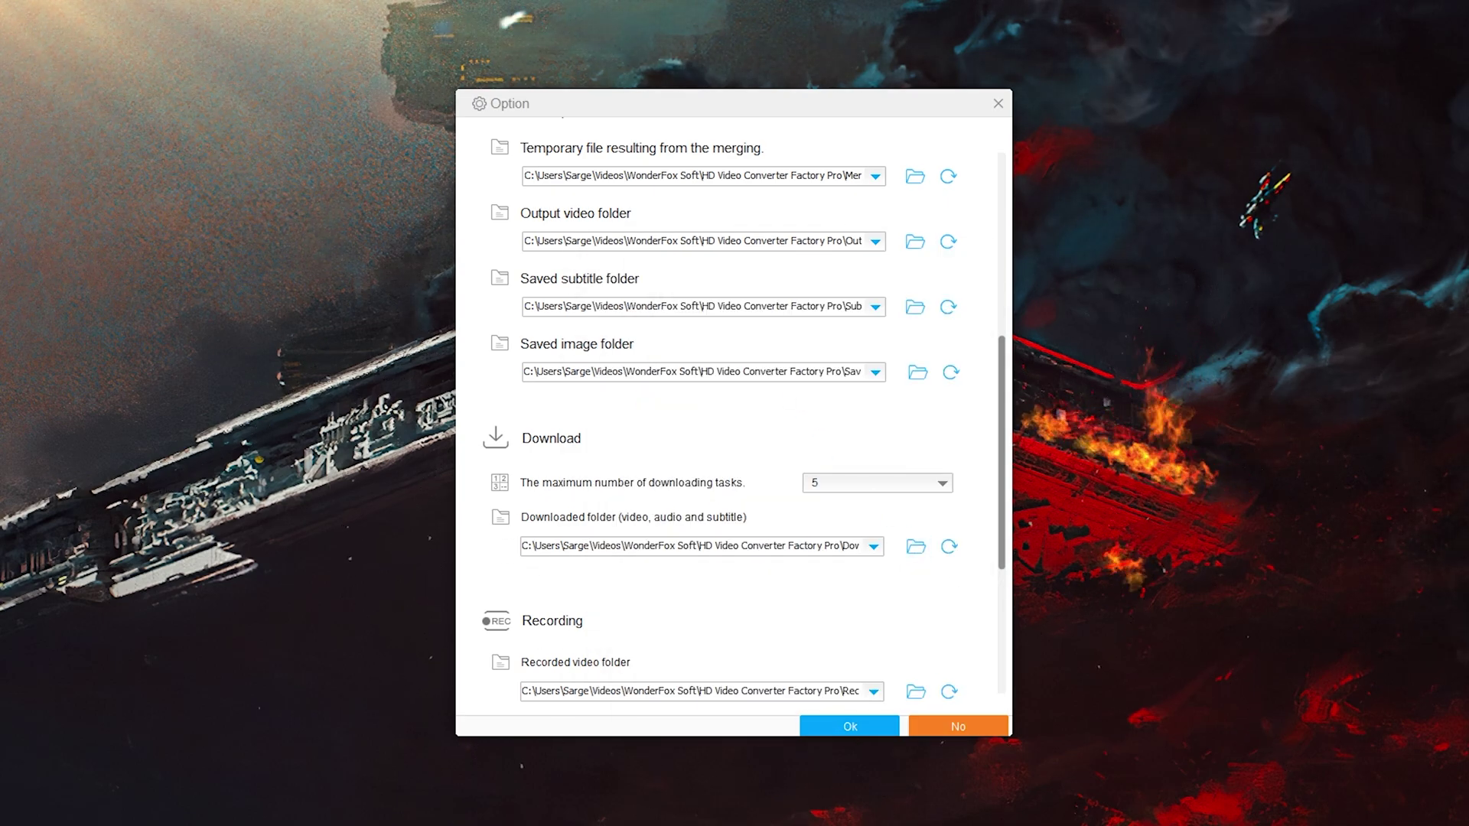
Step: Set the Downloaded folder to Downloads via Browse For Folder
click(915, 546)
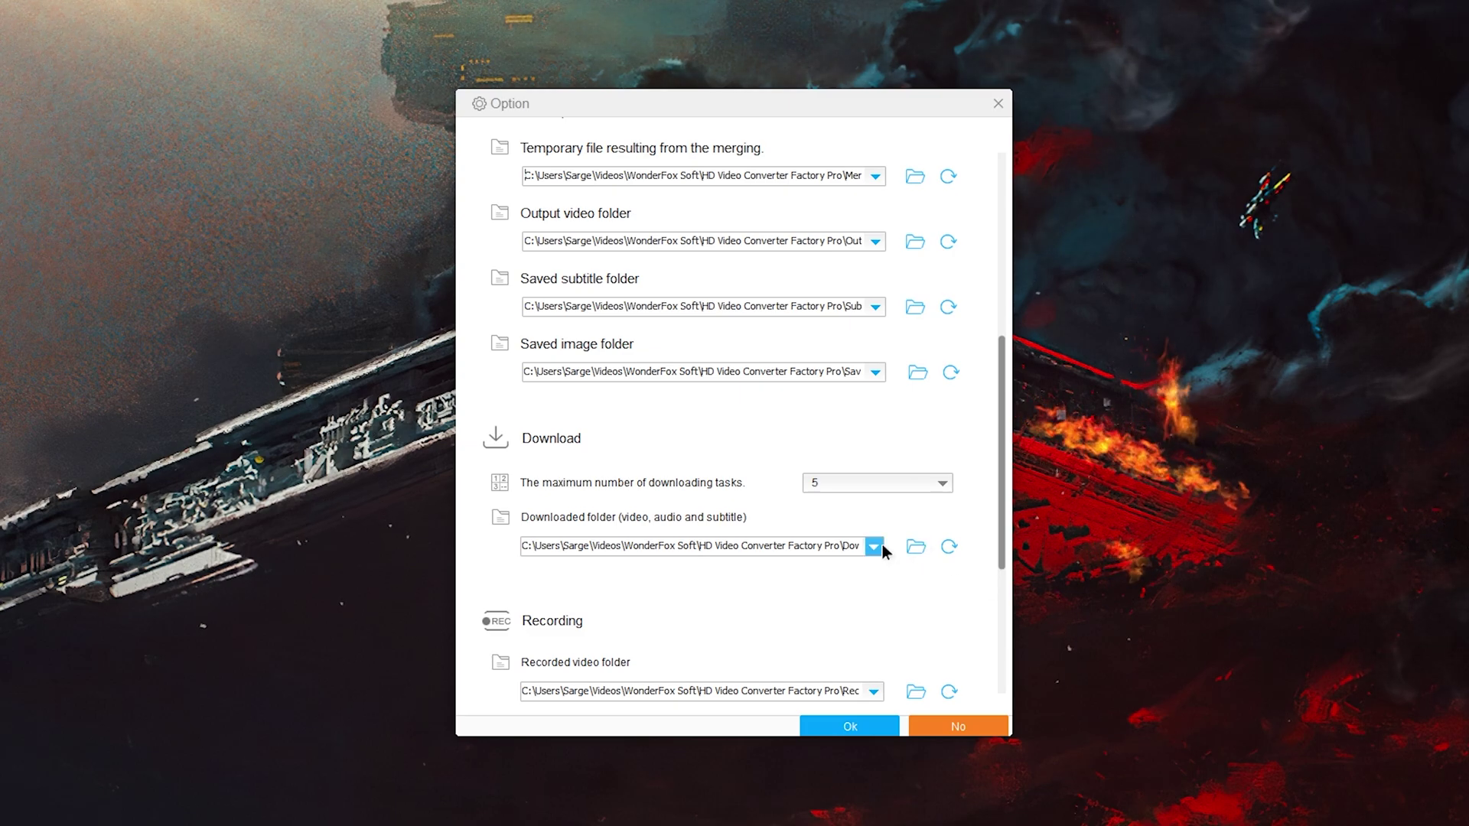
scroll(662, 490, down, 3)
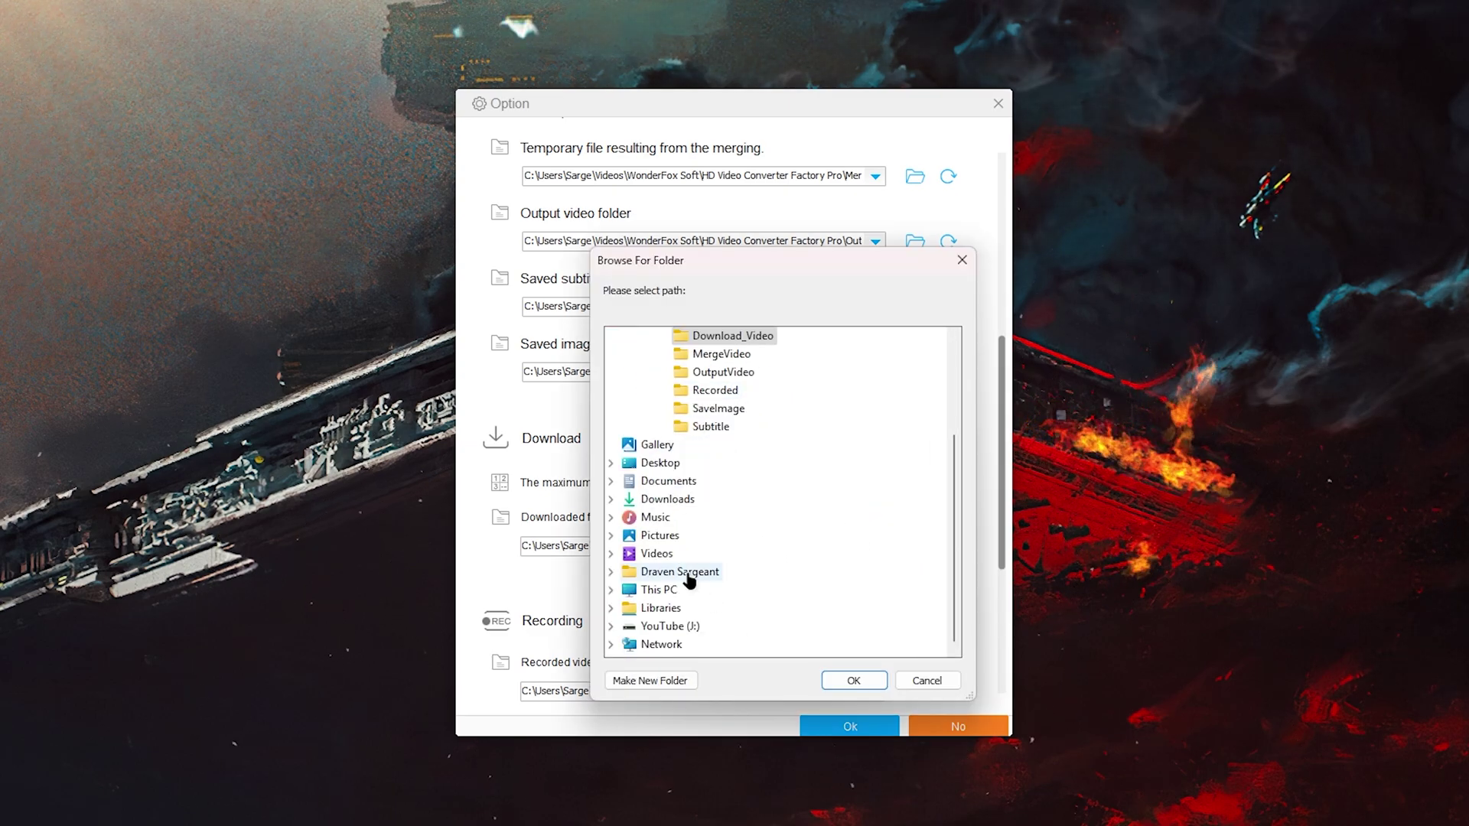
click(663, 498)
click(854, 680)
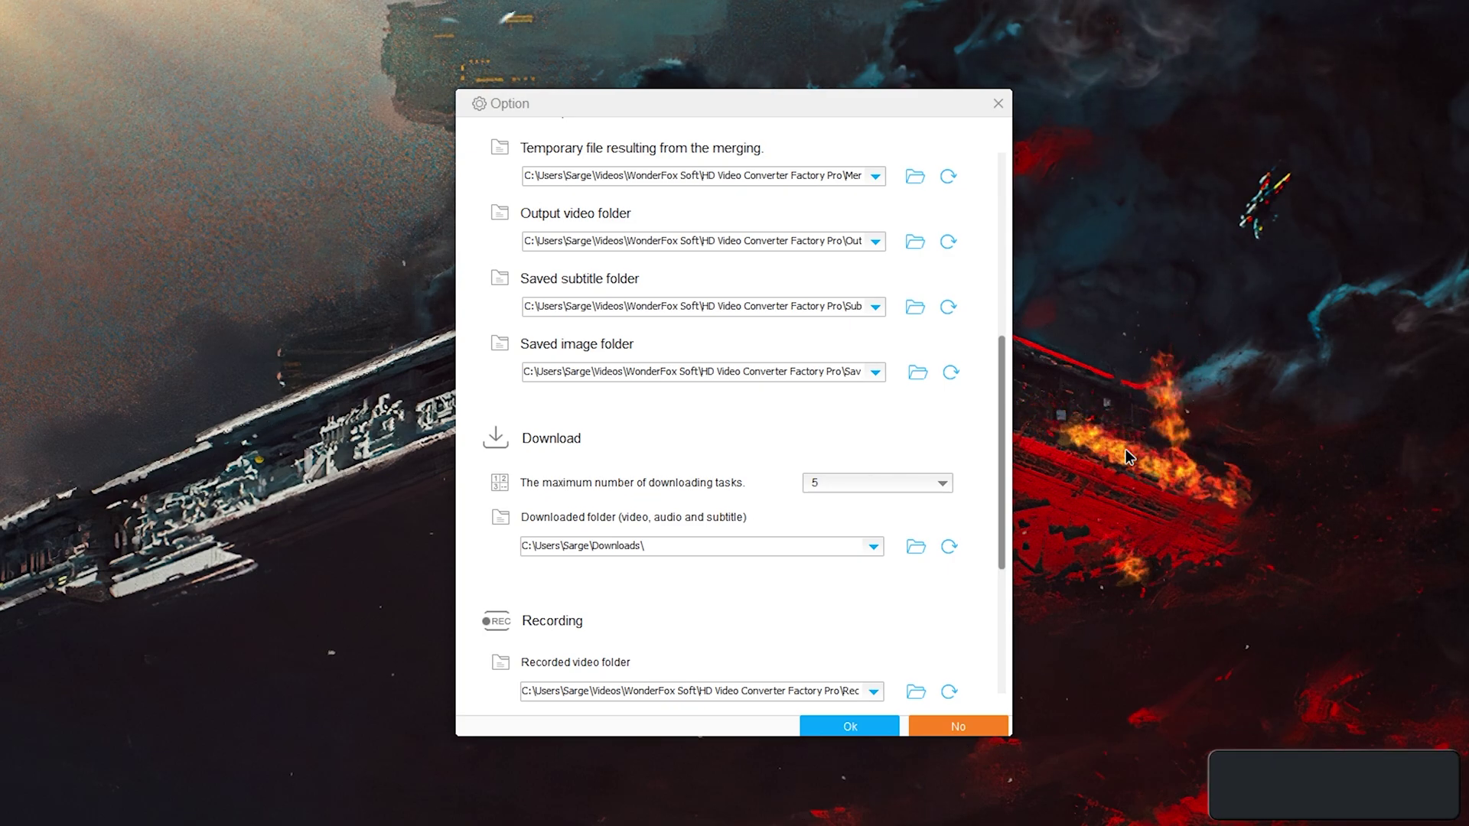
Step: Review the remaining options with CPU priority at Normal and apply them
scroll(787, 558, down, 3)
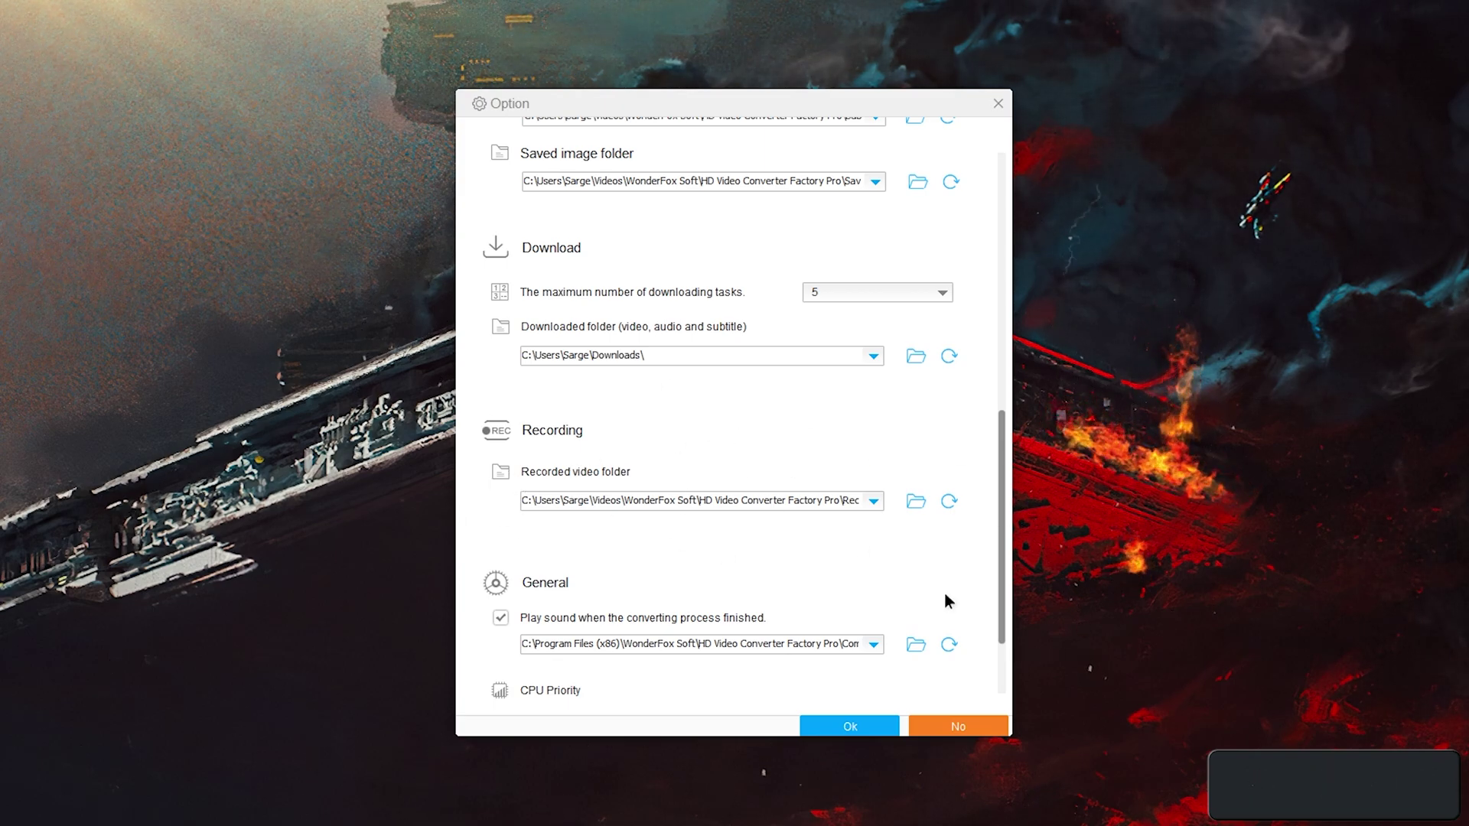
scroll(839, 567, down, 2)
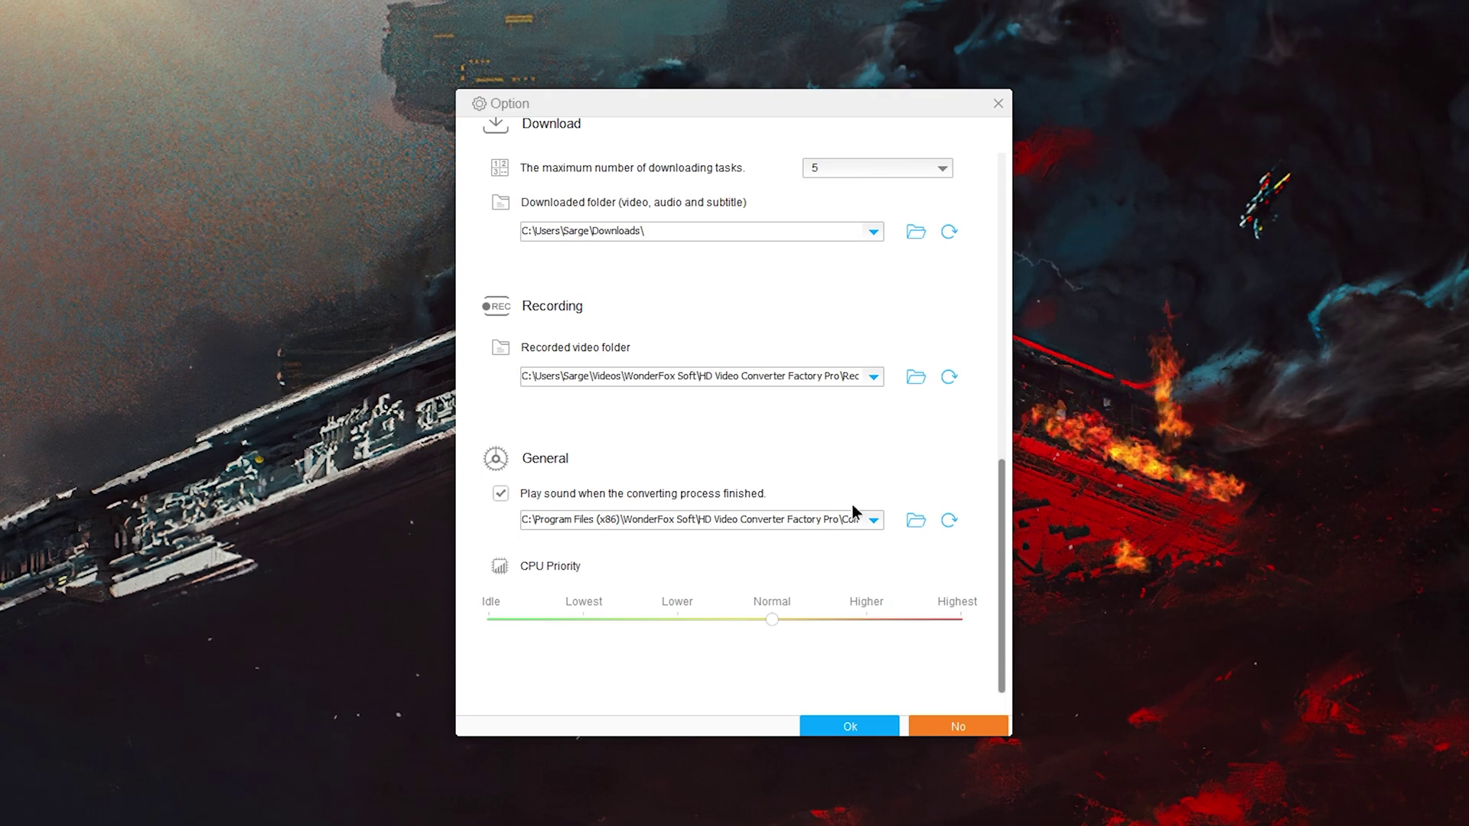
click(812, 725)
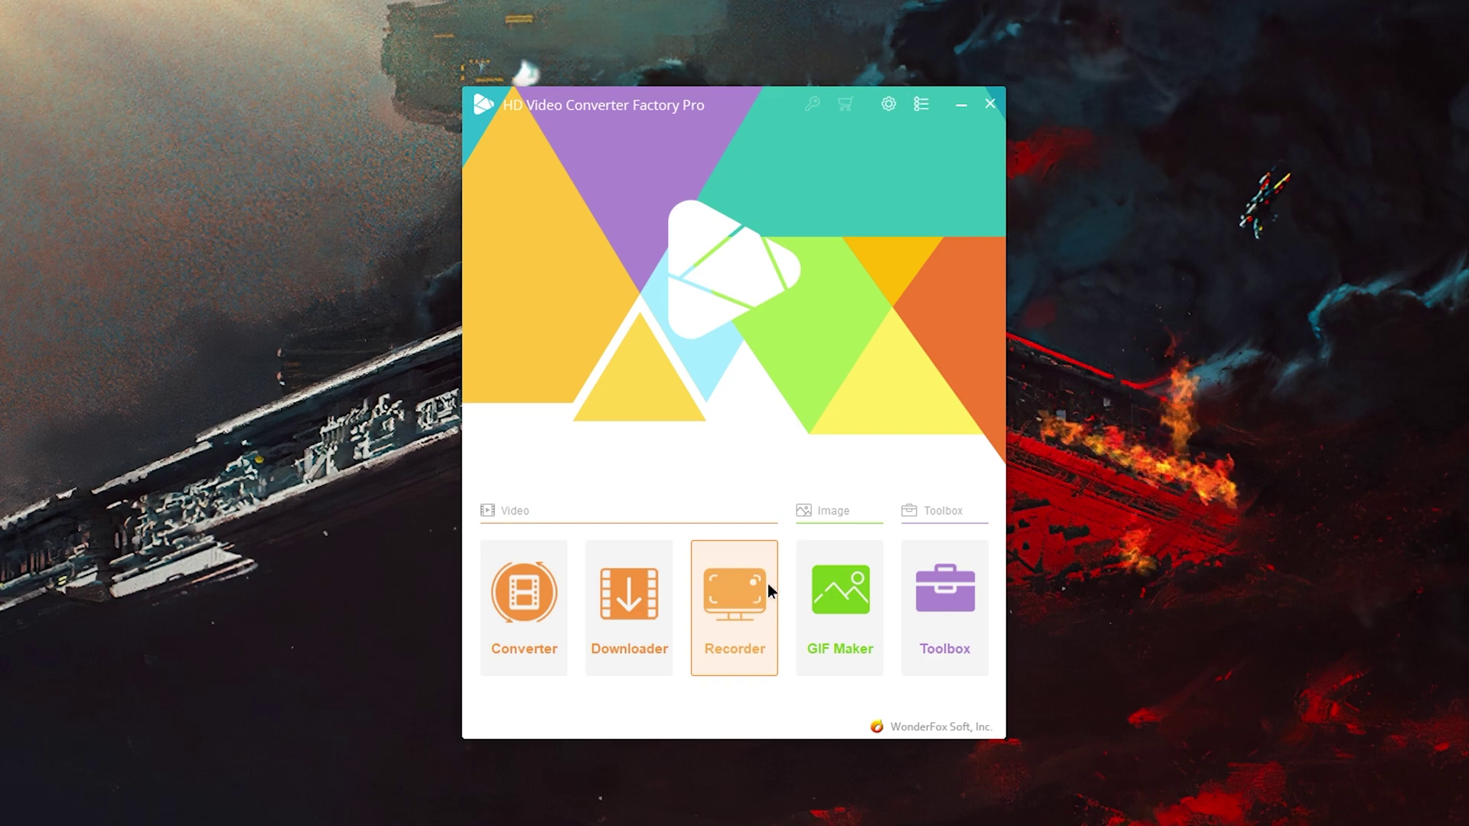
drag(746, 100, 787, 115)
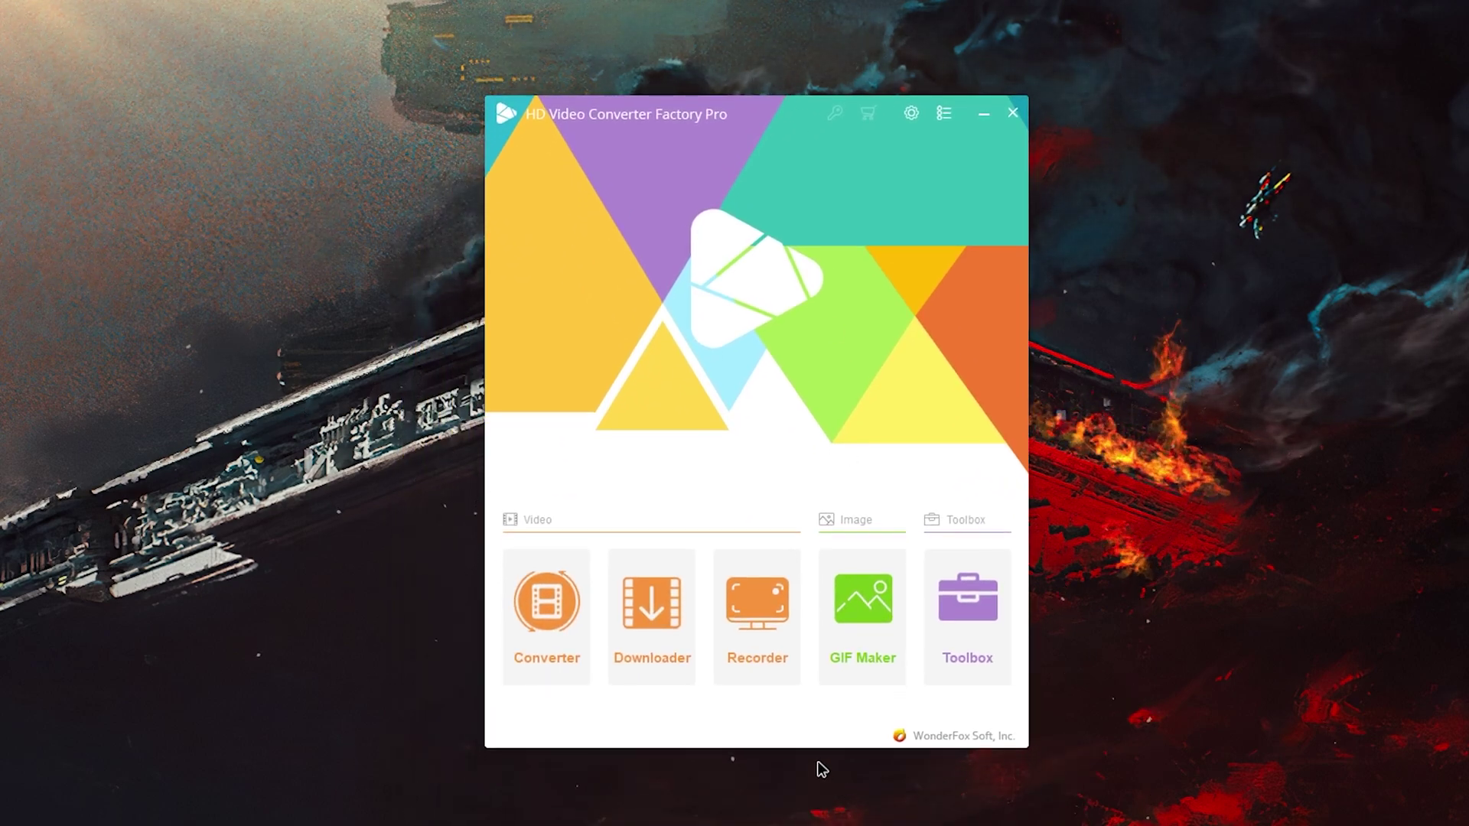